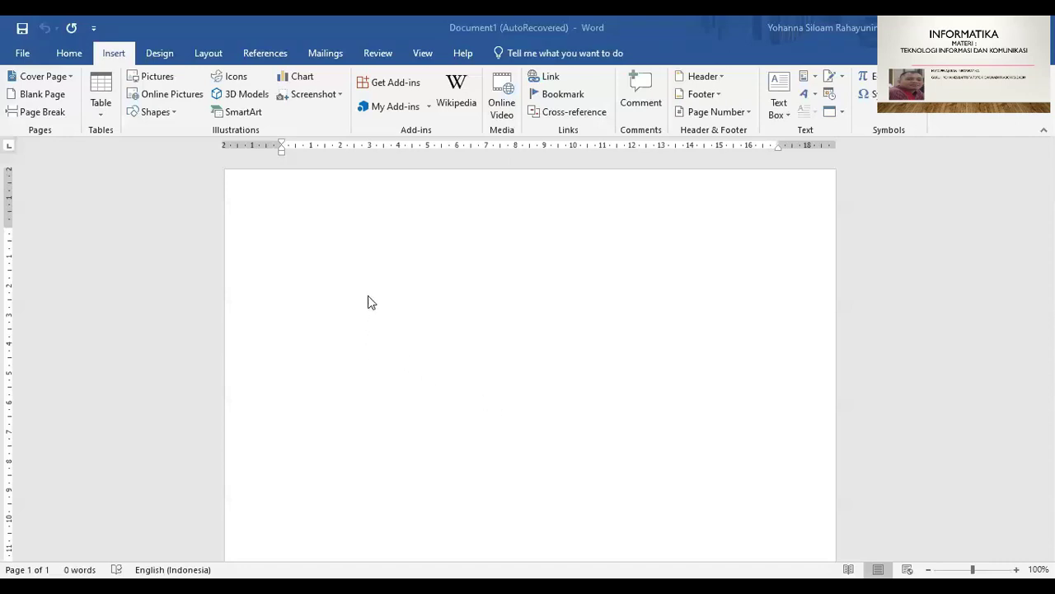
Apply the page setup with 2 cm margins on all sides and A4 paper to the whole document, and check the orientation options
left_click(209, 55)
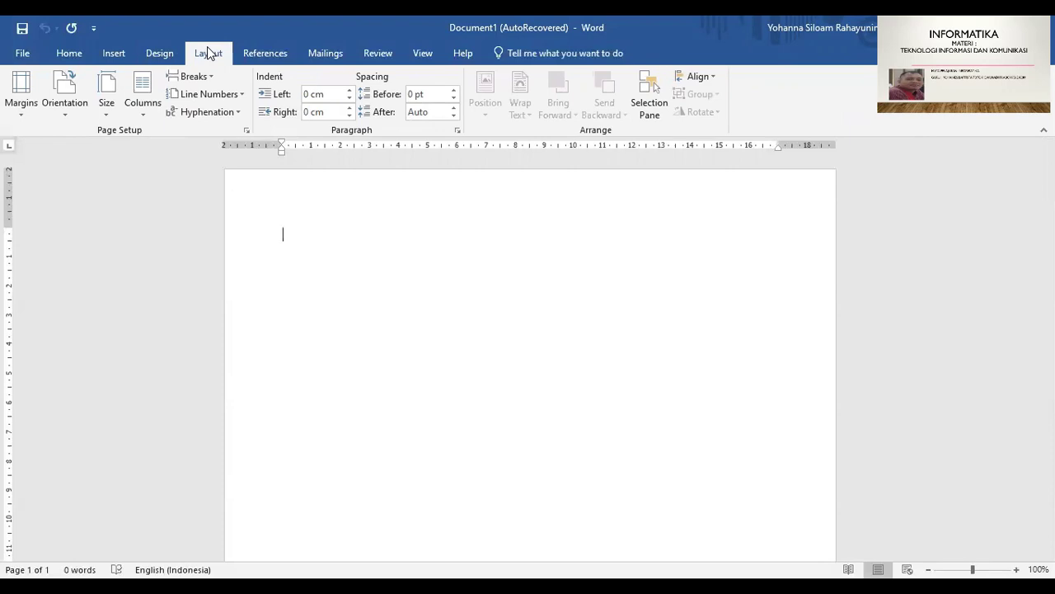
left_click(21, 121)
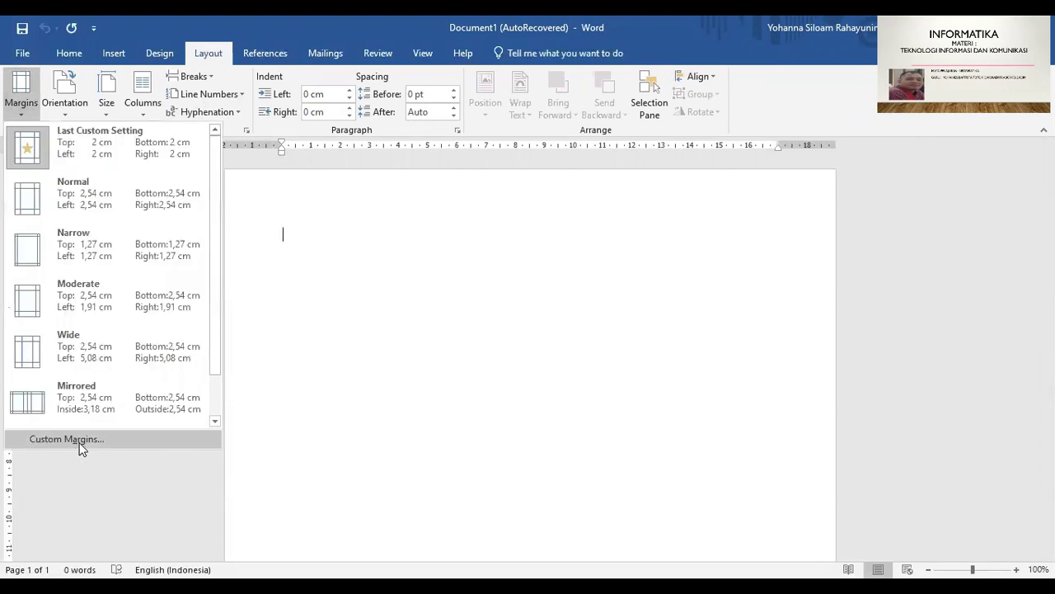
left_click(66, 439)
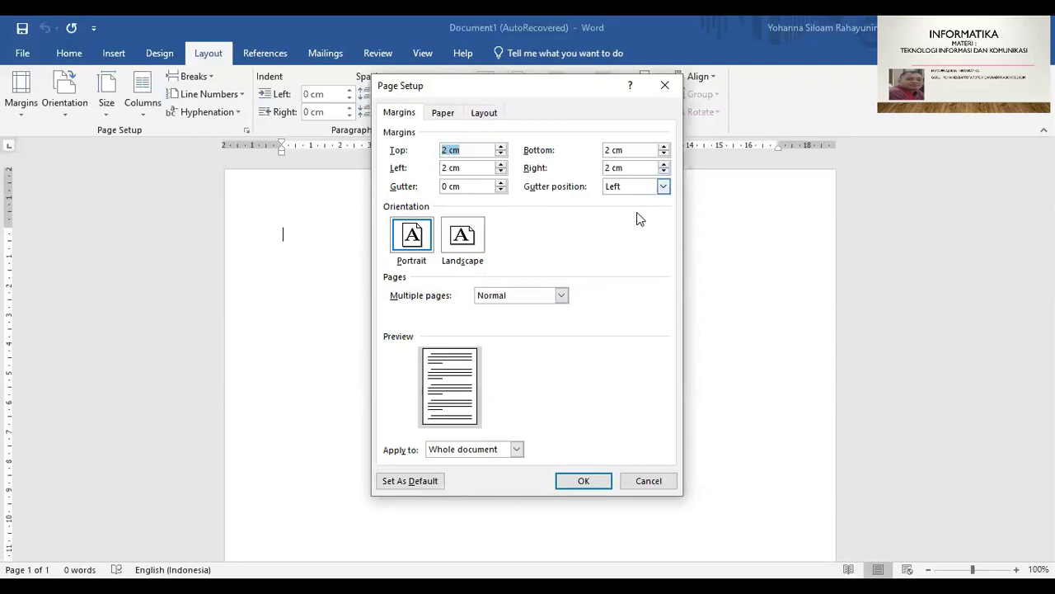
left_click(443, 116)
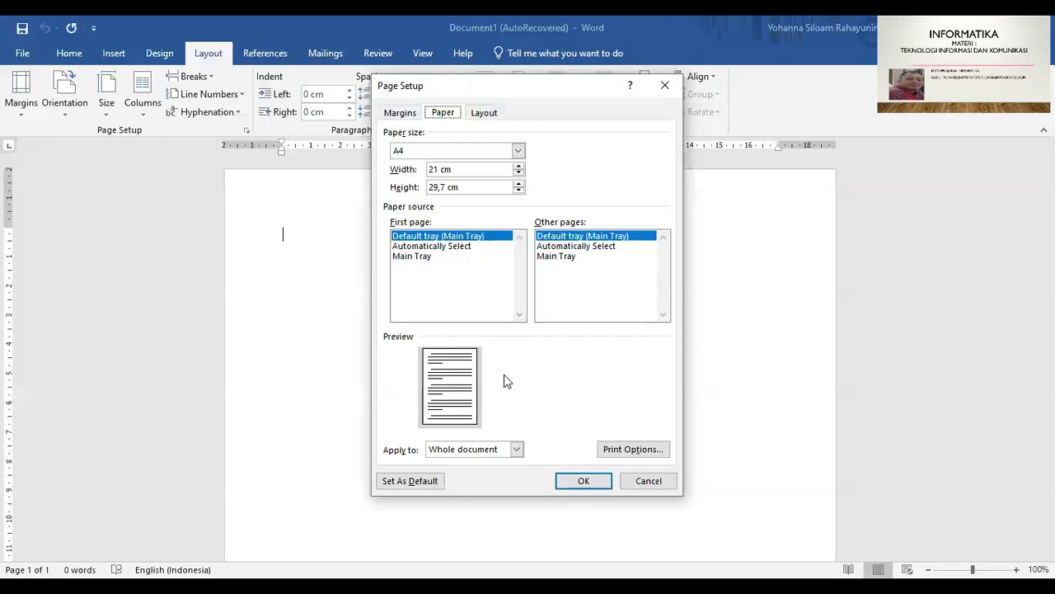
left_click(582, 480)
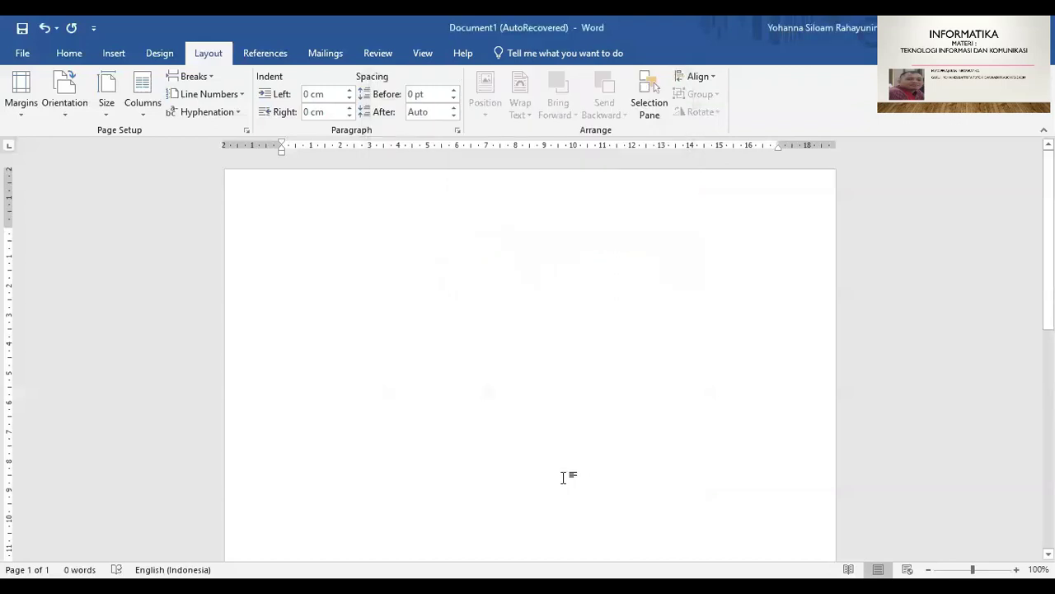
left_click(66, 113)
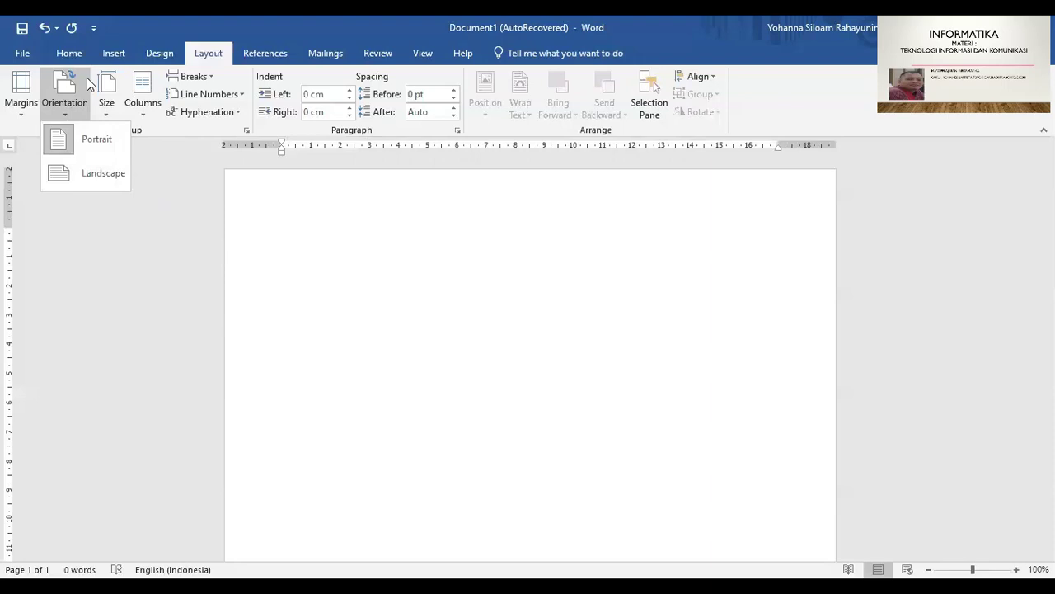
Set the text font to Times New Roman and look through the available font sizes
left_click(69, 54)
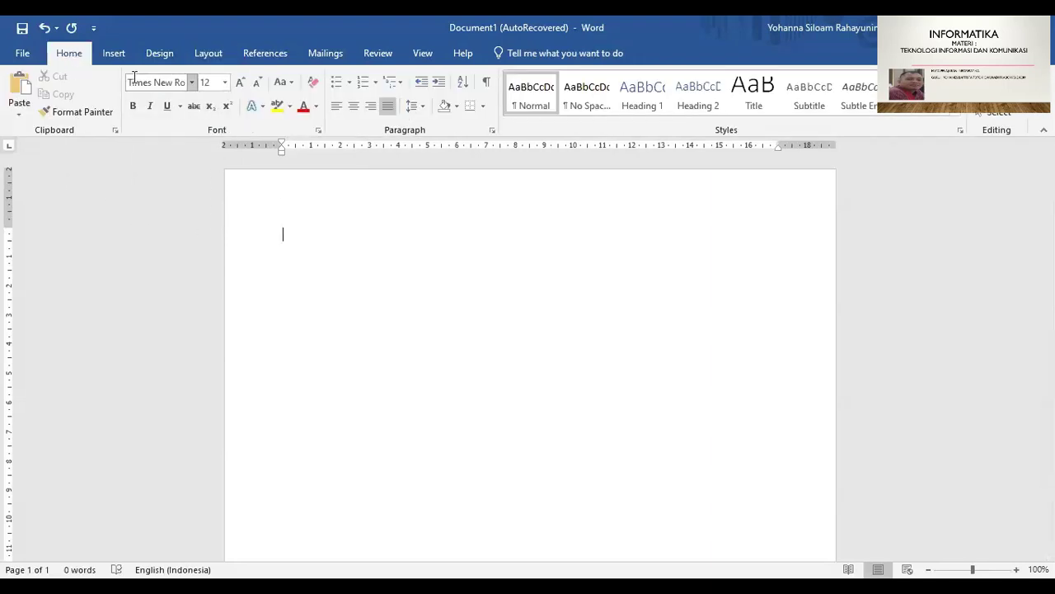
left_click(193, 87)
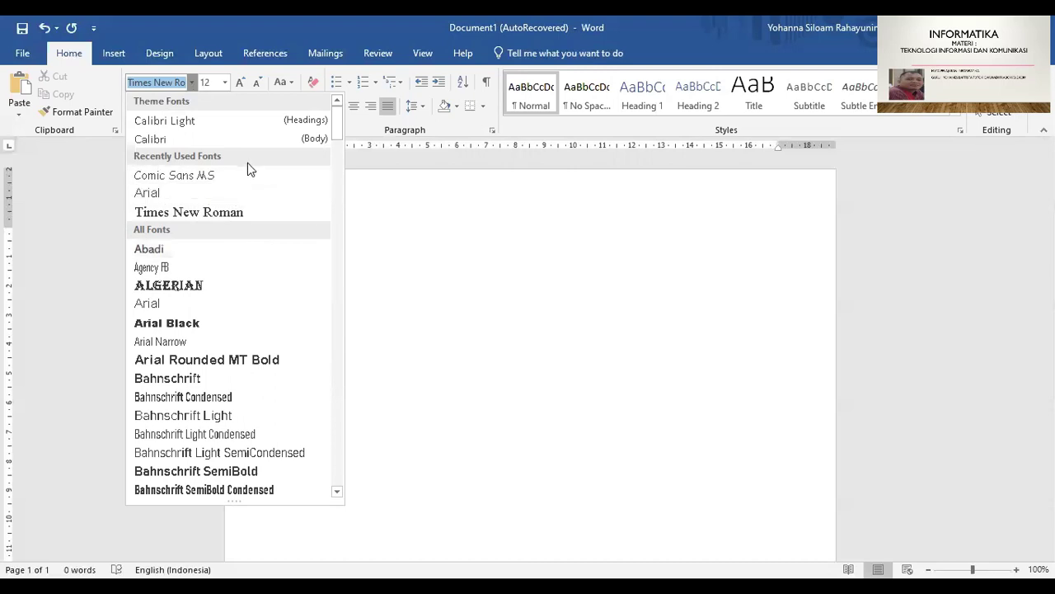
left_click(230, 216)
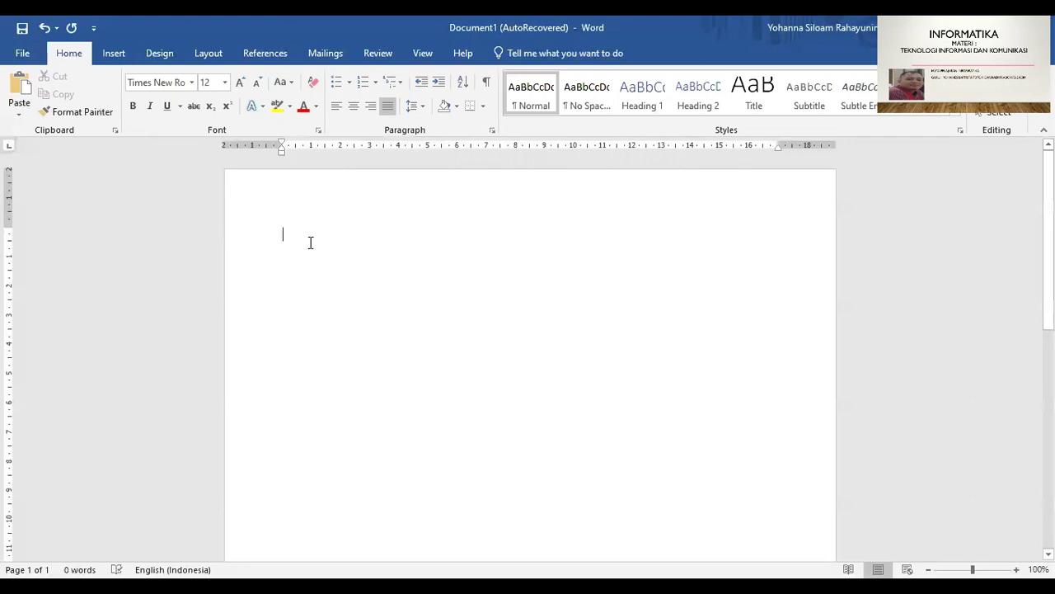
left_click(225, 84)
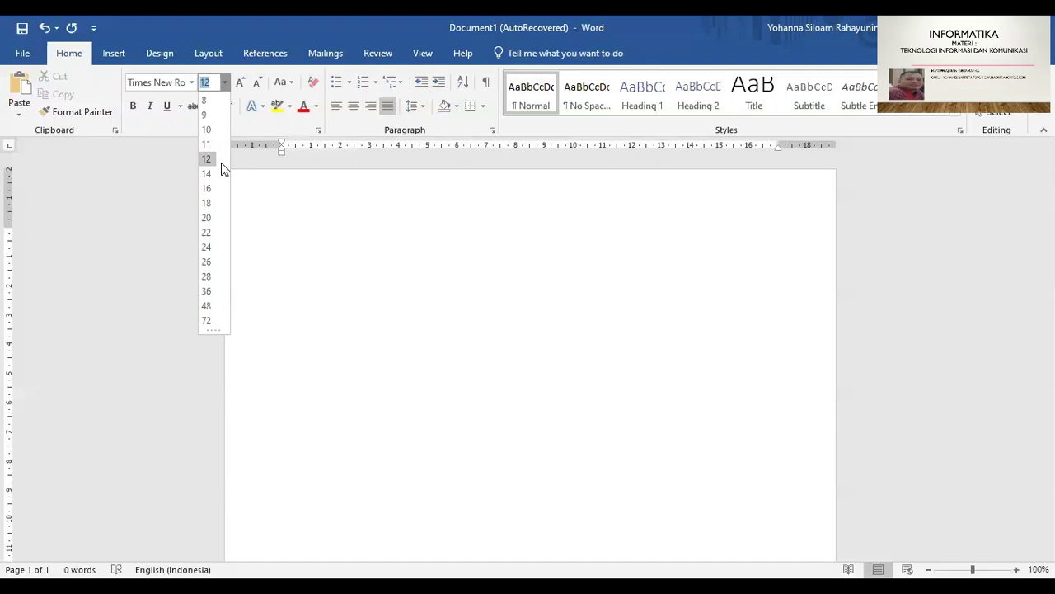
left_click(270, 127)
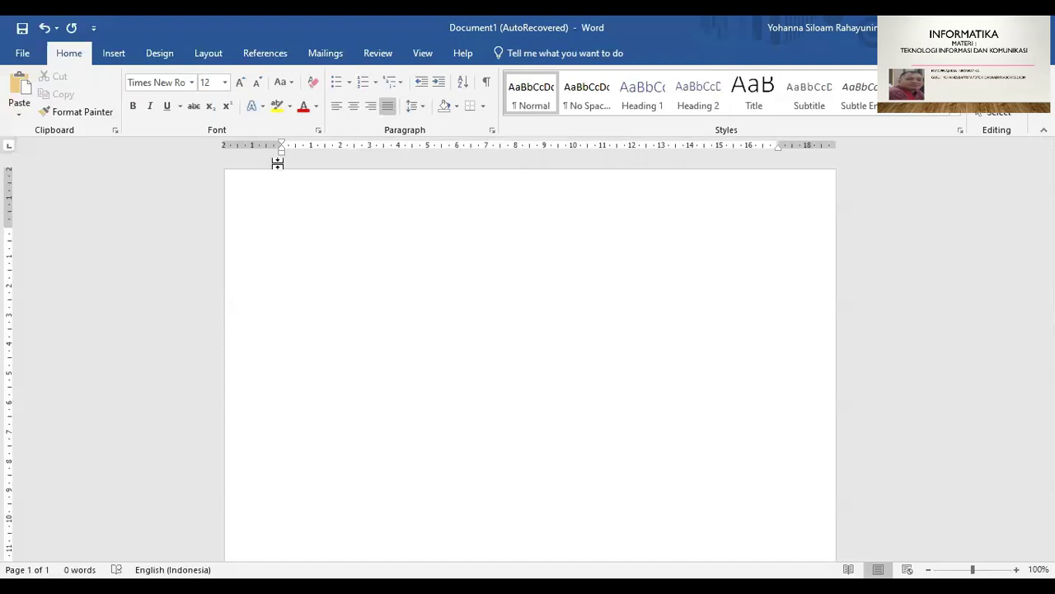
In the paragraph settings, set the alignment to Justified and the left indentation to 0 cm
left_click(491, 133)
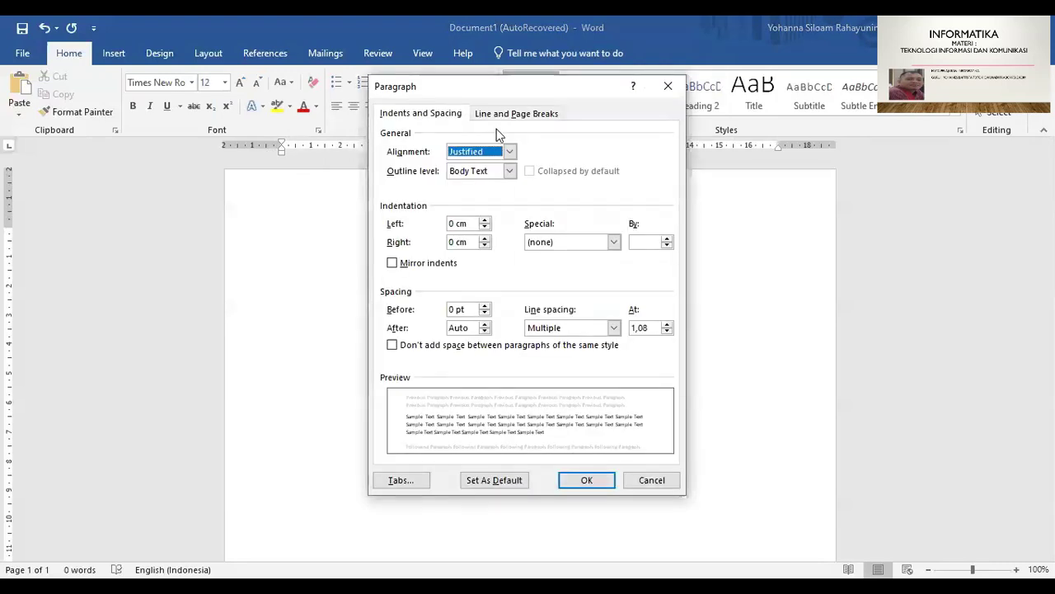
left_click(484, 221)
left_click(484, 221)
left_click(485, 221)
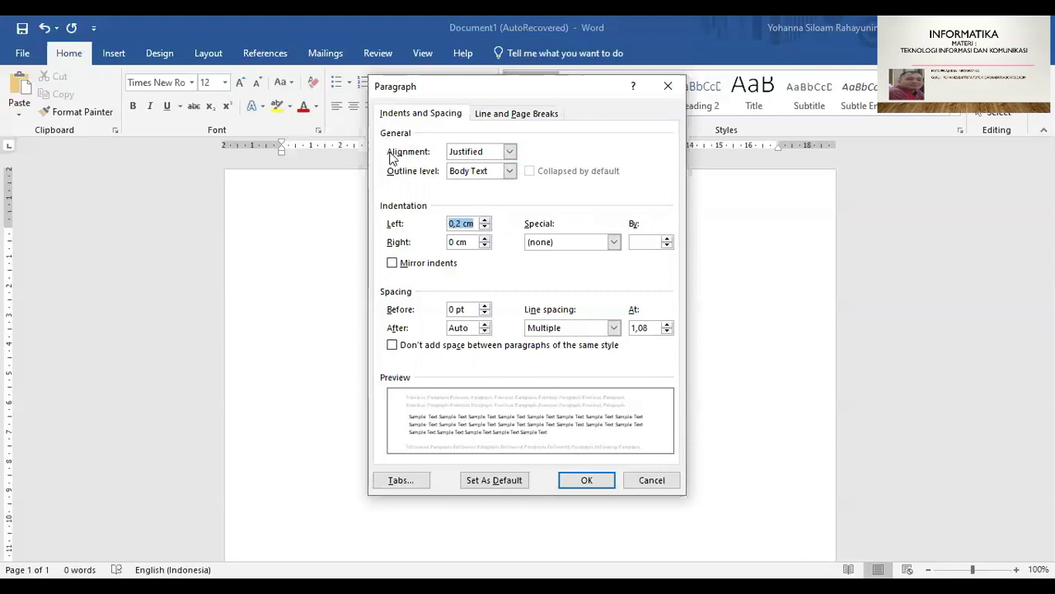
left_click(510, 151)
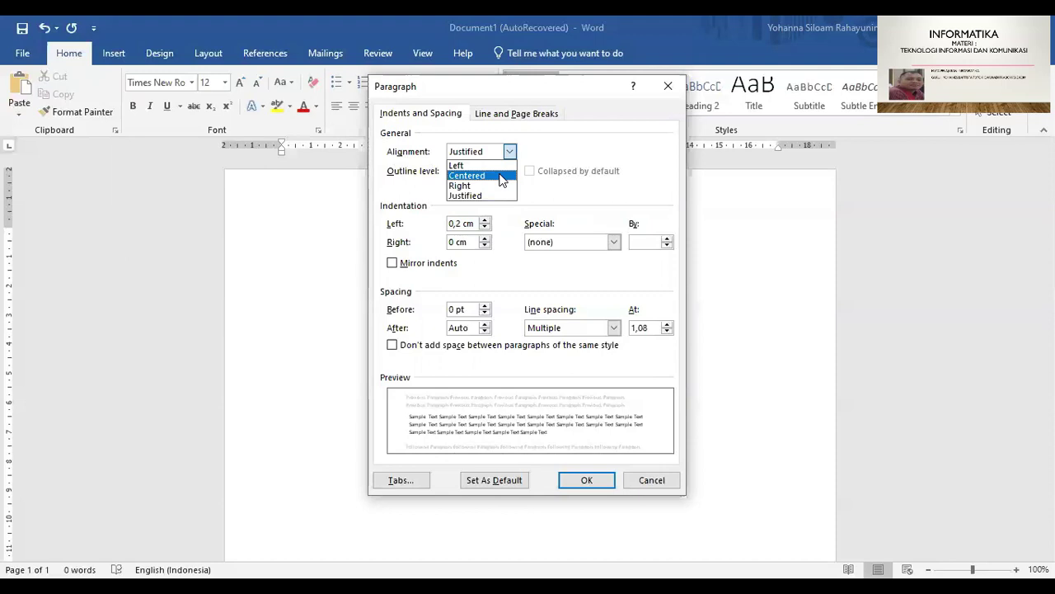
left_click(485, 198)
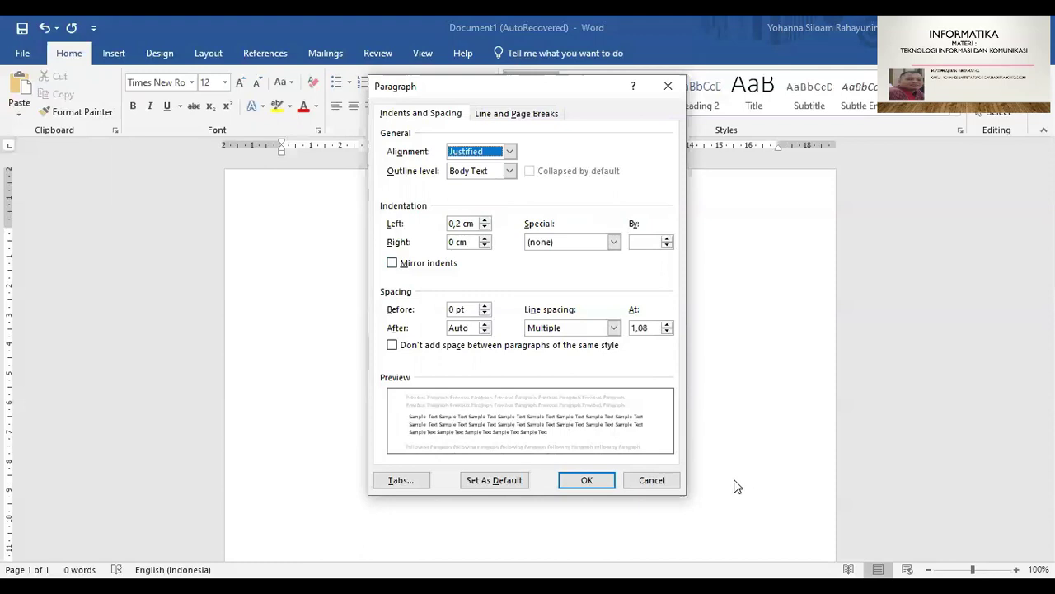
left_click(485, 228)
left_click(485, 227)
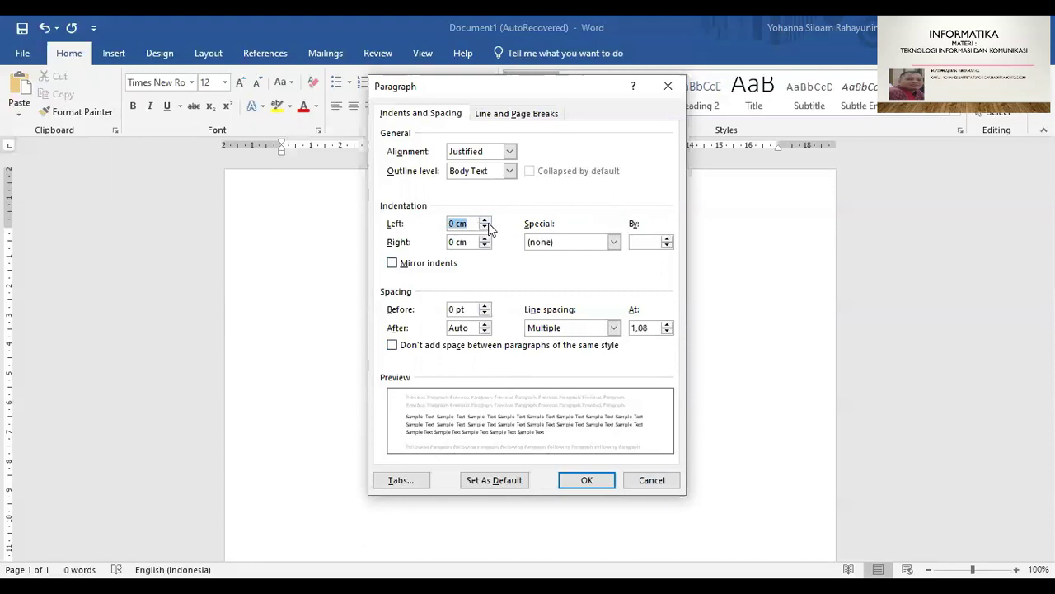
Try a left paragraph indentation of 0,5 cm and a negative one of -0,2 cm
left_click(485, 220)
left_click(485, 221)
left_click(485, 220)
left_click(484, 221)
left_click(485, 221)
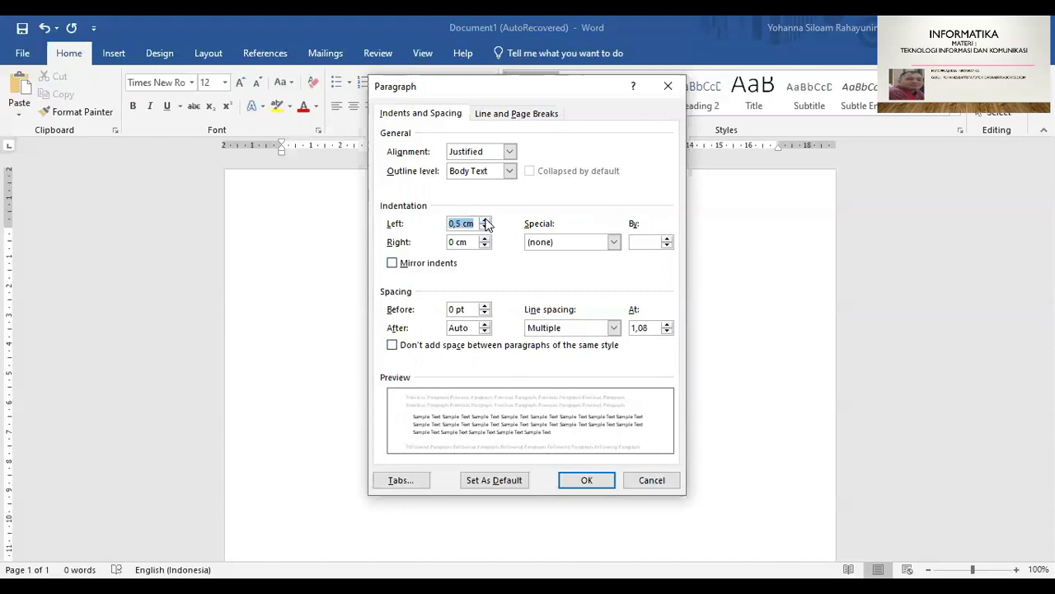
left_click(485, 229)
left_click(485, 230)
left_click(485, 229)
left_click(485, 230)
left_click(484, 229)
left_click(483, 229)
left_click(484, 229)
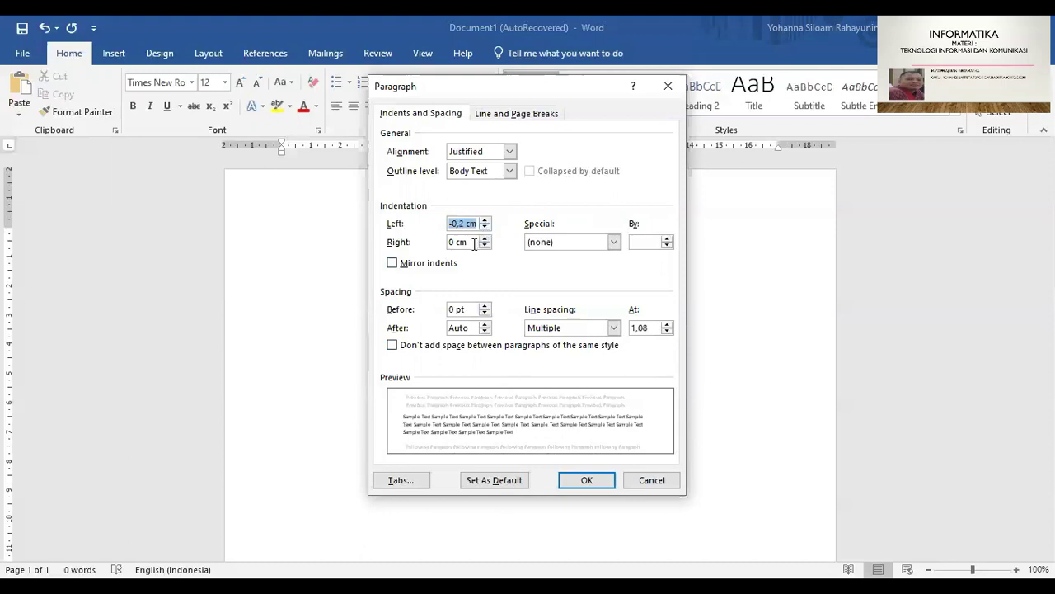
Raise the paragraph's left indentation to 1 cm
left_click(484, 220)
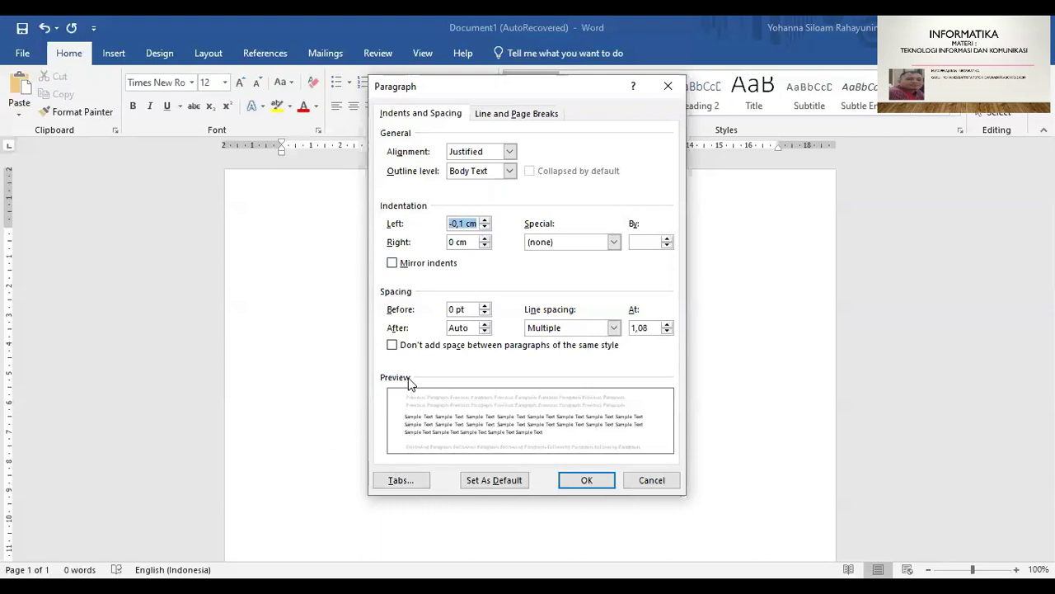
left_click(487, 220)
left_click(486, 221)
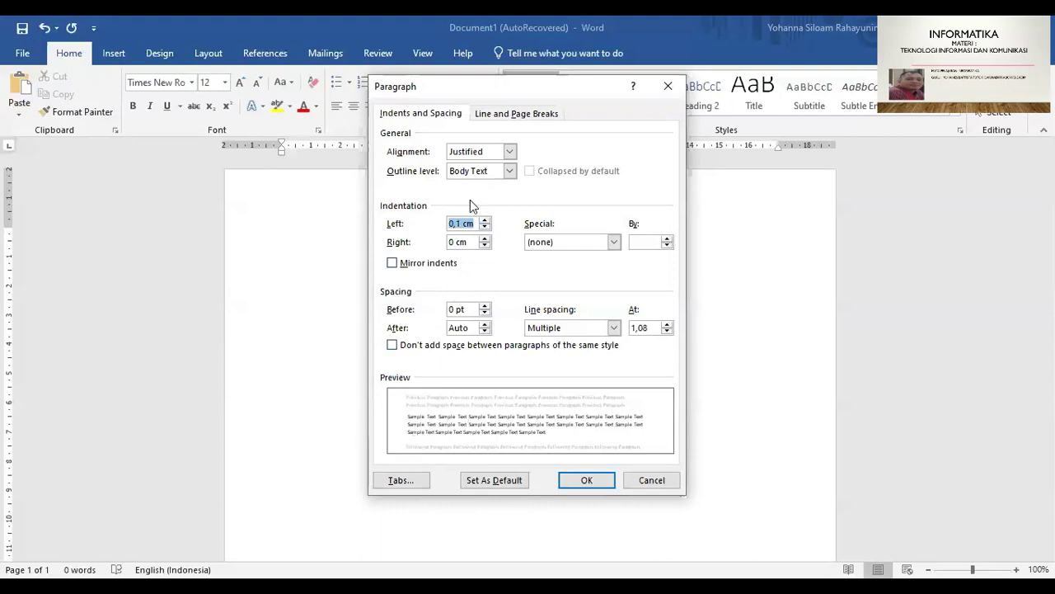
left_click(485, 221)
left_click(485, 221)
left_click(485, 220)
left_click(485, 220)
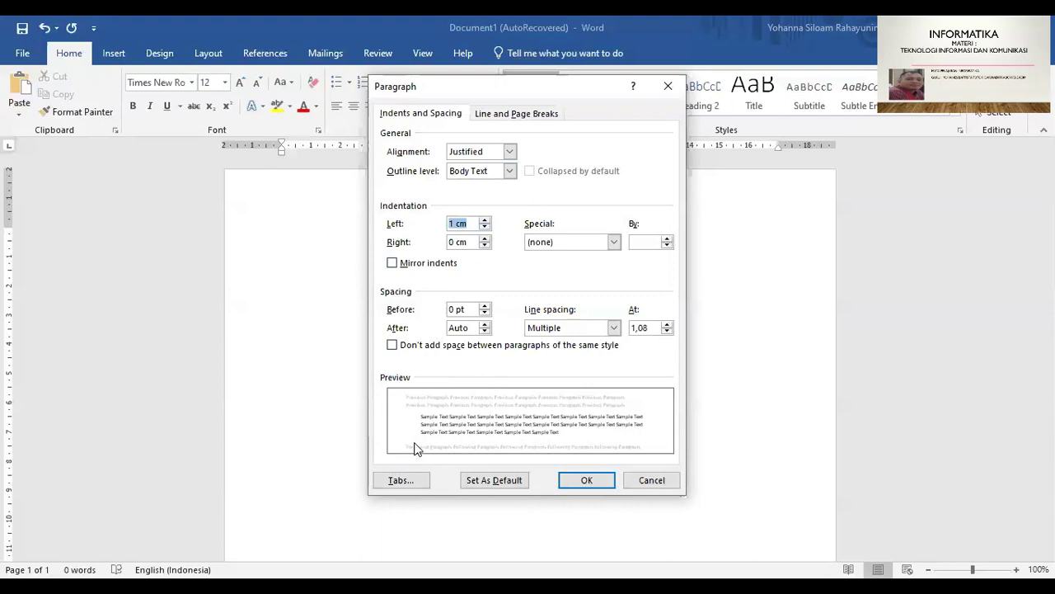
Raise the paragraph's right indentation to 1,5 cm
left_click(486, 238)
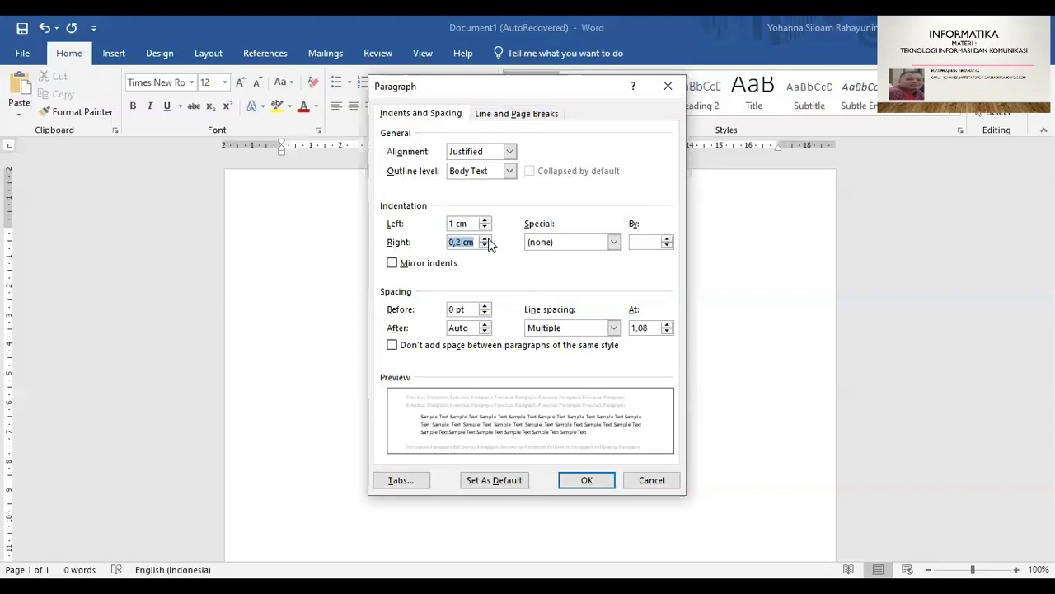
left_click(486, 238)
left_click(485, 239)
left_click(486, 238)
left_click(485, 239)
left_click(485, 238)
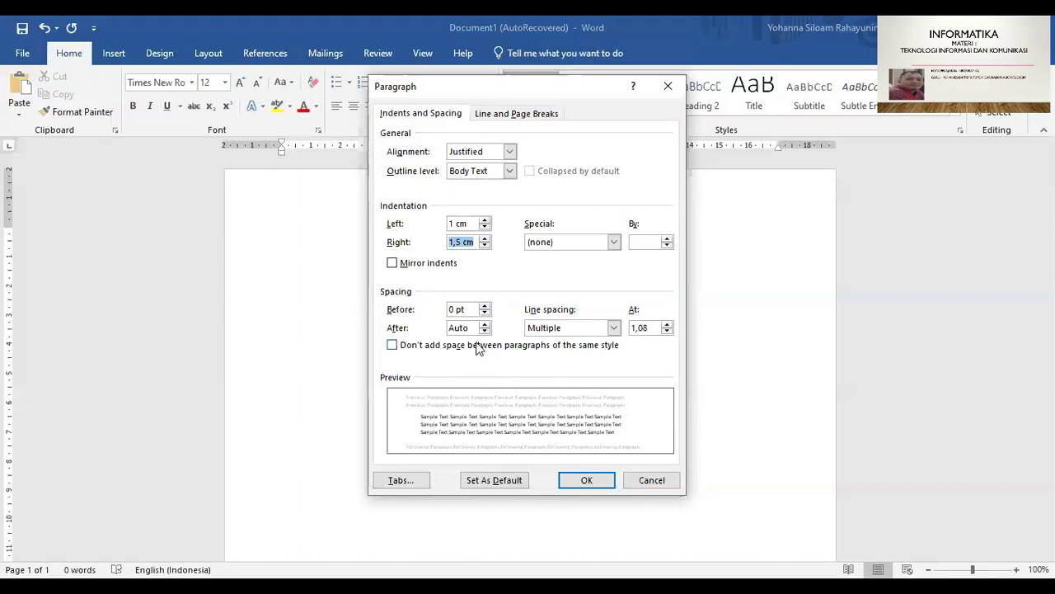
Reset both the left and the right paragraph indentation to 0 cm
left_click(484, 227)
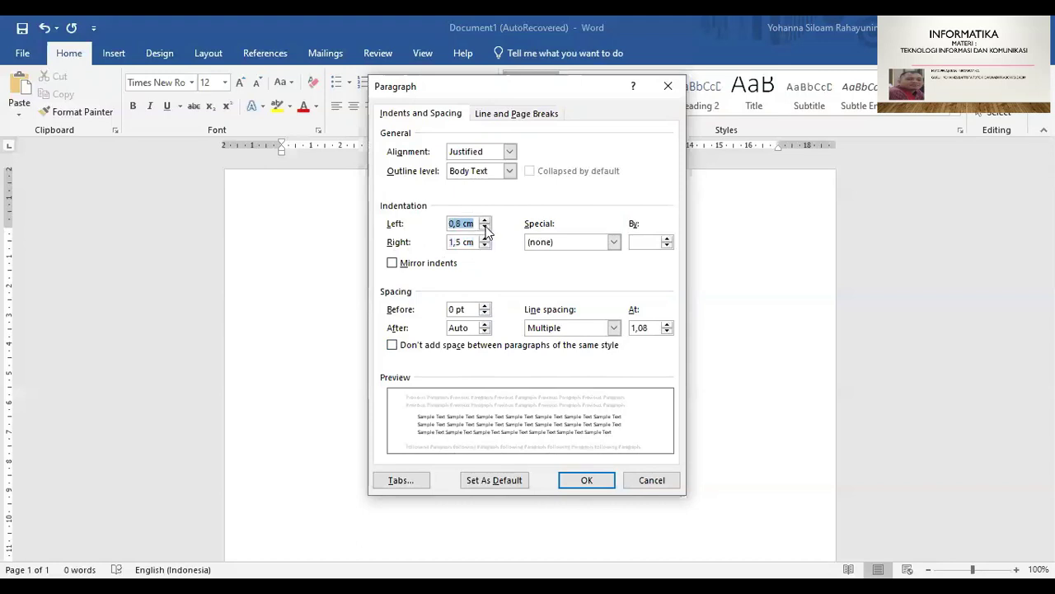
left_click(485, 228)
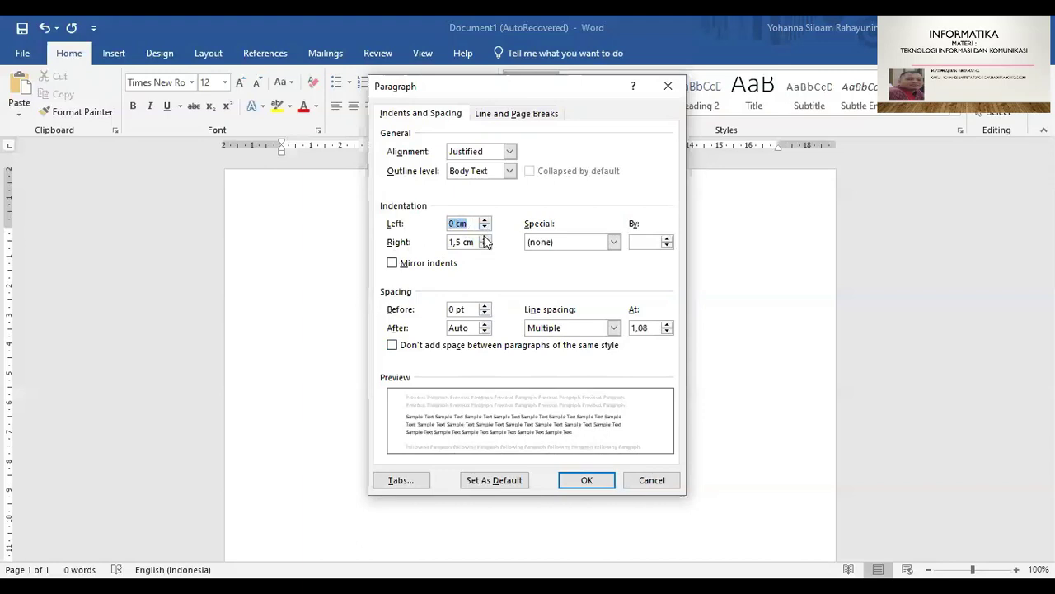
left_click(484, 247)
left_click(485, 247)
left_click(485, 247)
left_click(485, 247)
left_click(485, 247)
left_click(485, 248)
left_click(485, 247)
left_click(485, 247)
left_click(485, 247)
left_click(485, 248)
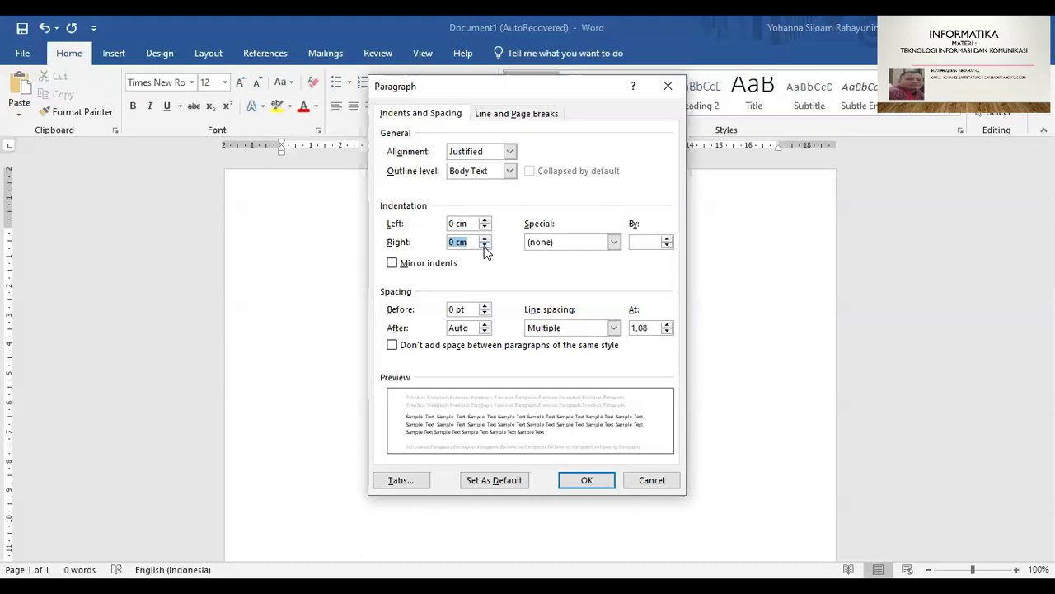
Apply a special First line indentation of 1,5 cm to the paragraph
left_click(614, 241)
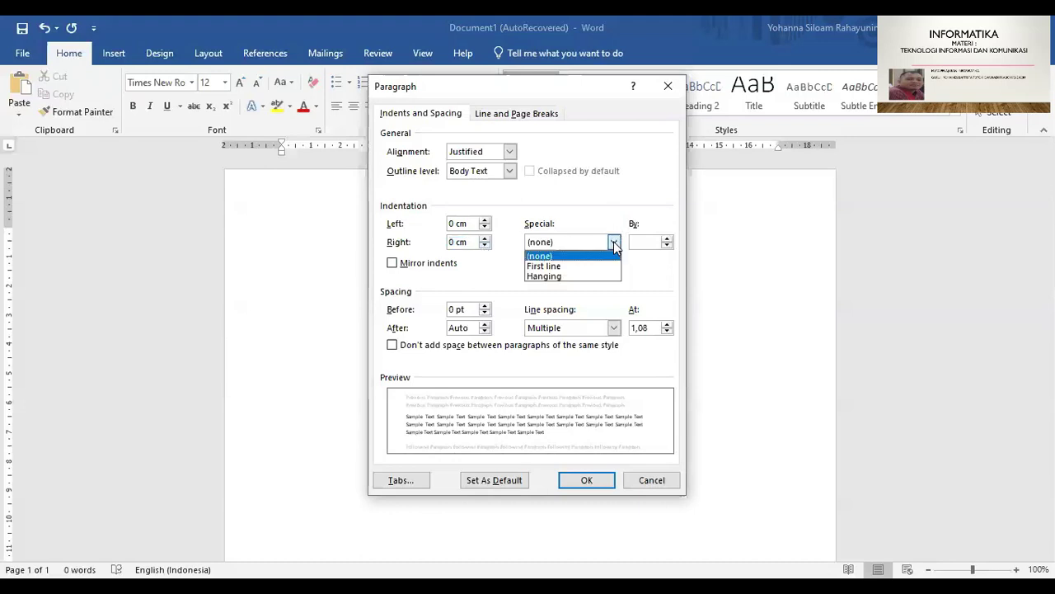
left_click(559, 268)
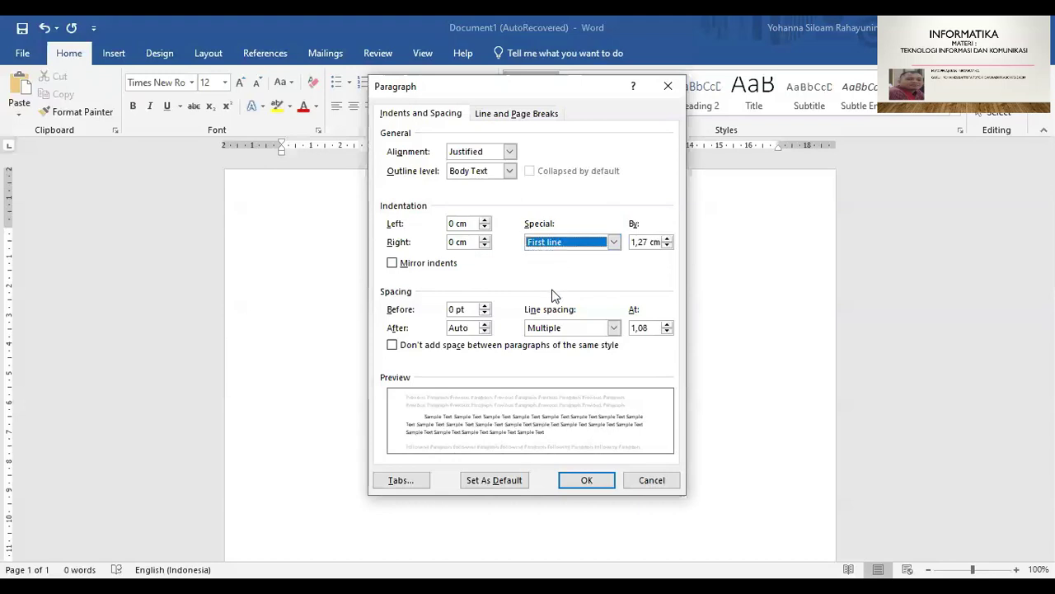
left_click(667, 238)
left_click(668, 238)
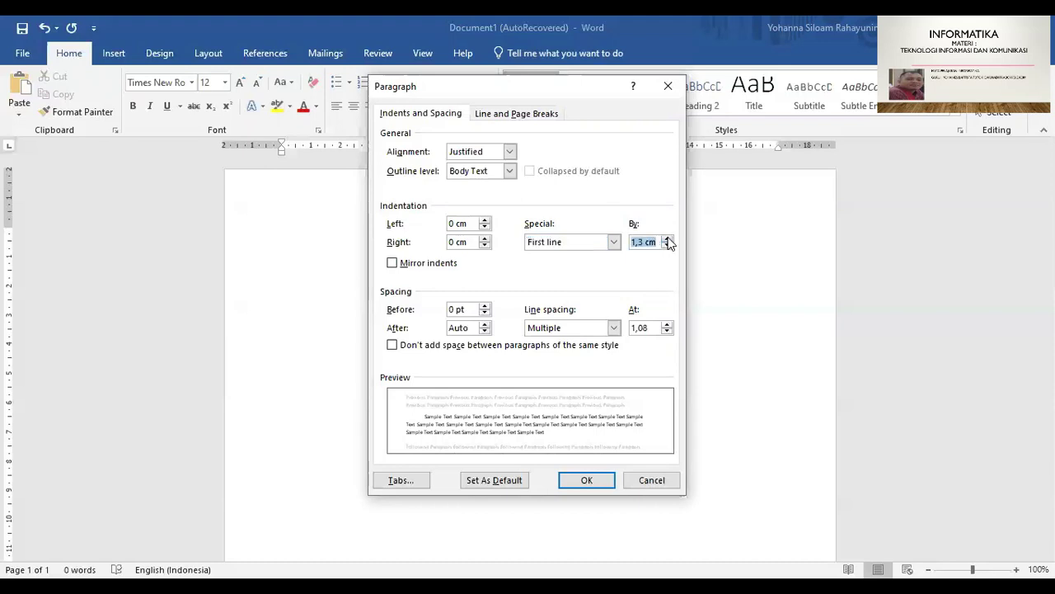
left_click(668, 237)
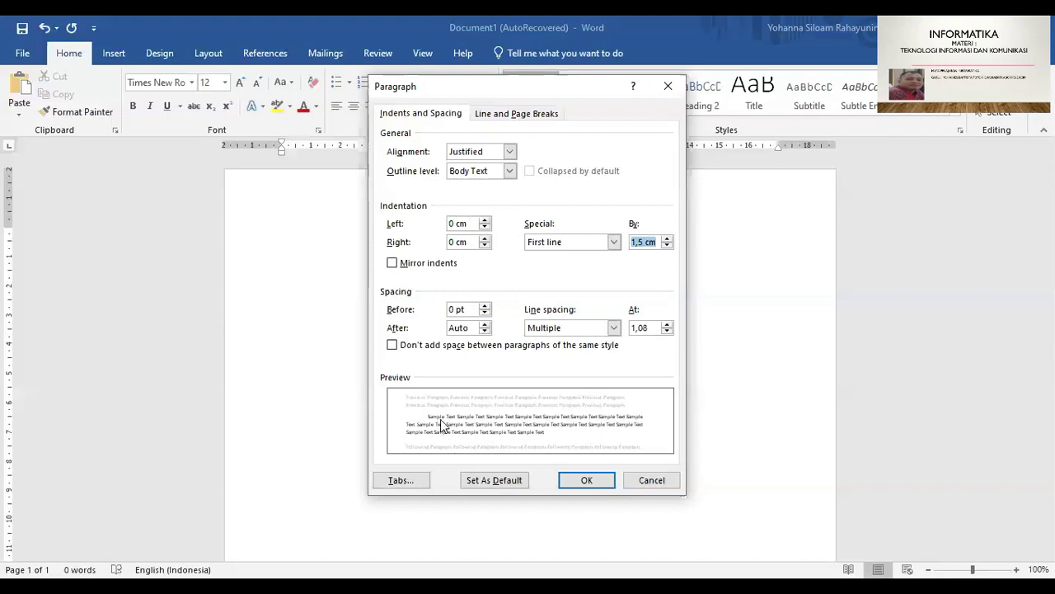
Set the spacing after the paragraph to 0 pt and the line spacing to 1,5 lines, and apply the paragraph settings
left_click(485, 331)
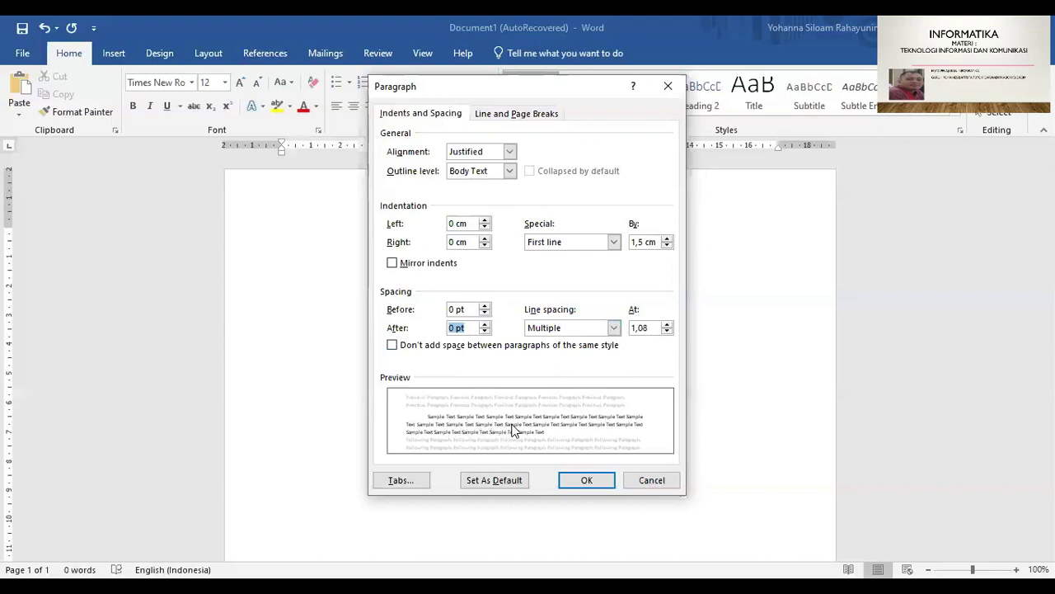
left_click(614, 328)
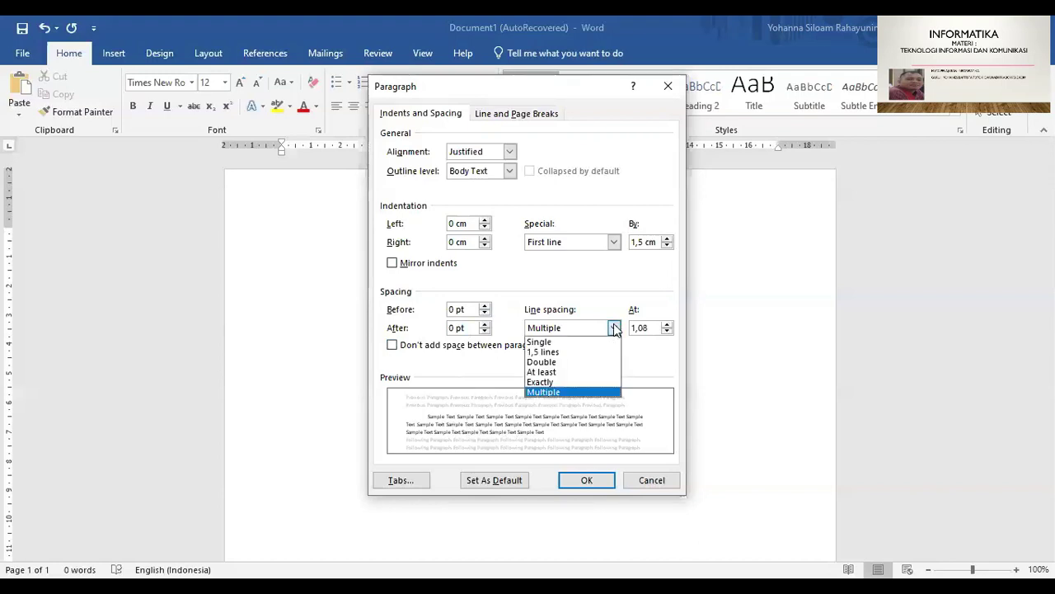
left_click(571, 353)
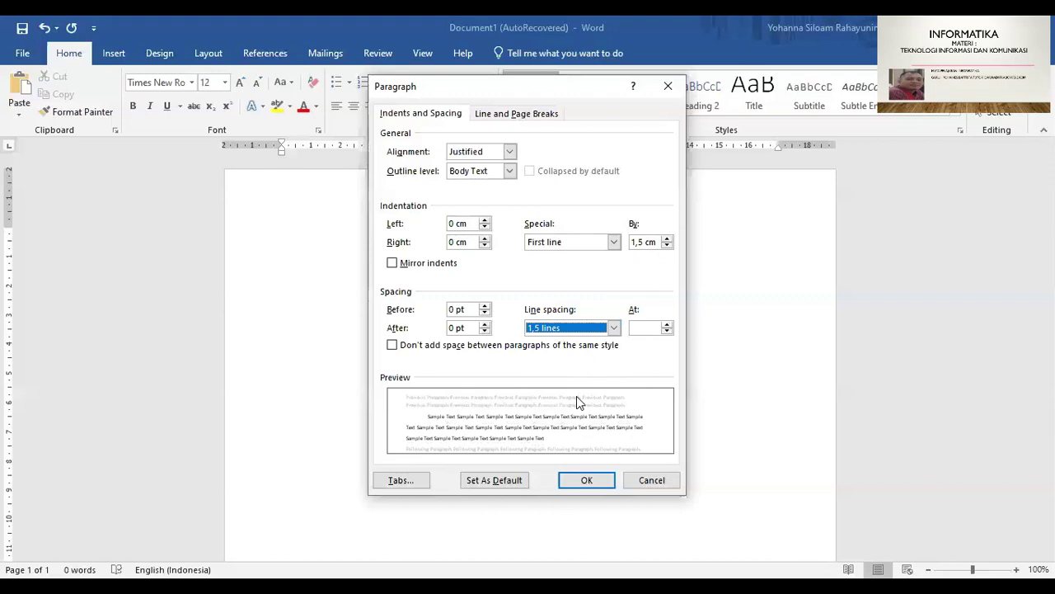
left_click(575, 483)
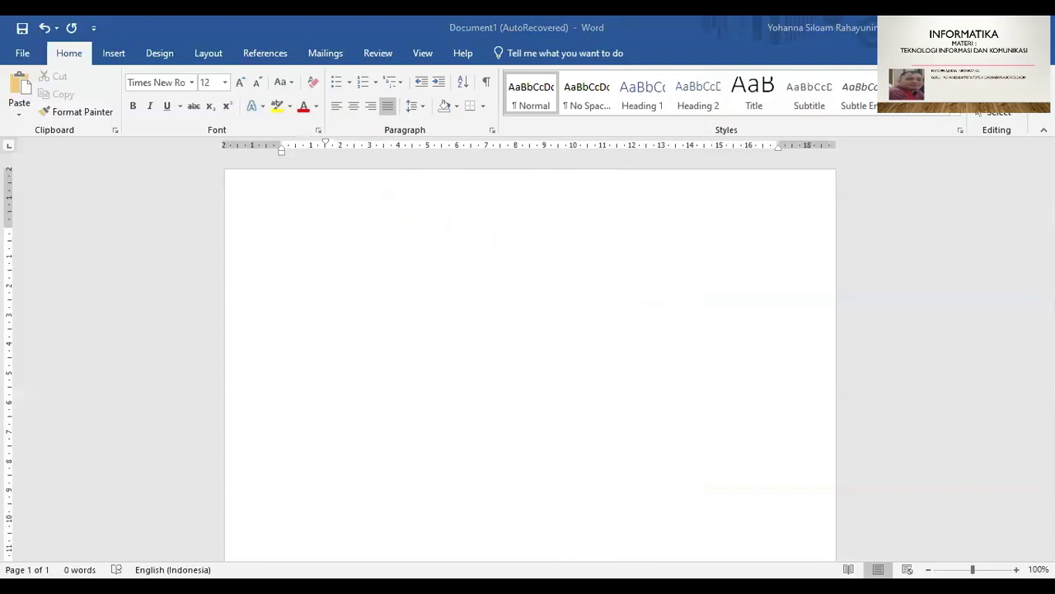
left_click(373, 250)
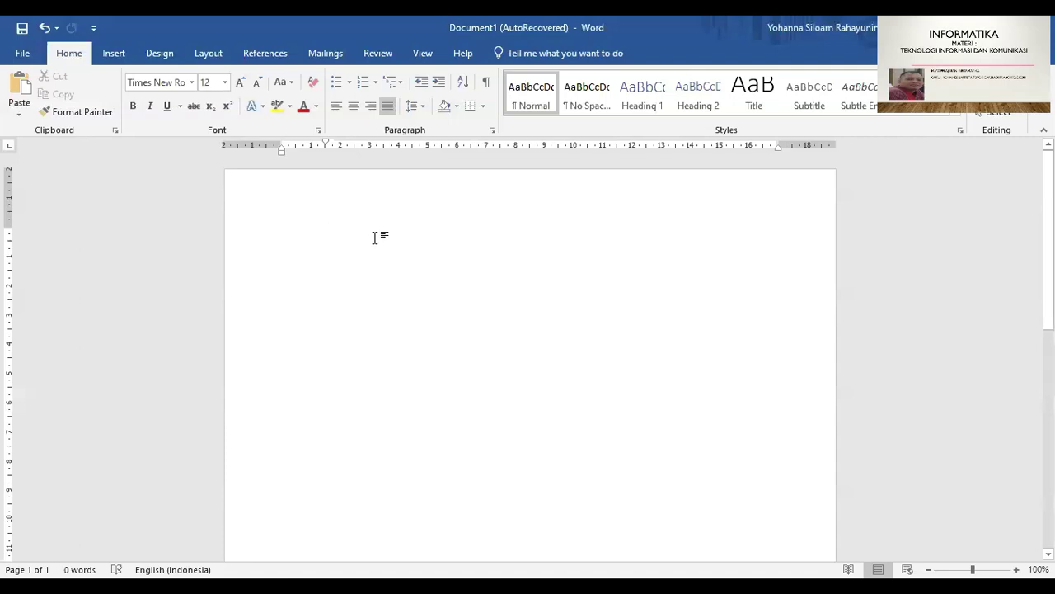
Paste the copied paragraph into the blank document, using the Keep Text Only paste option
right_click(376, 238)
left_click(408, 307)
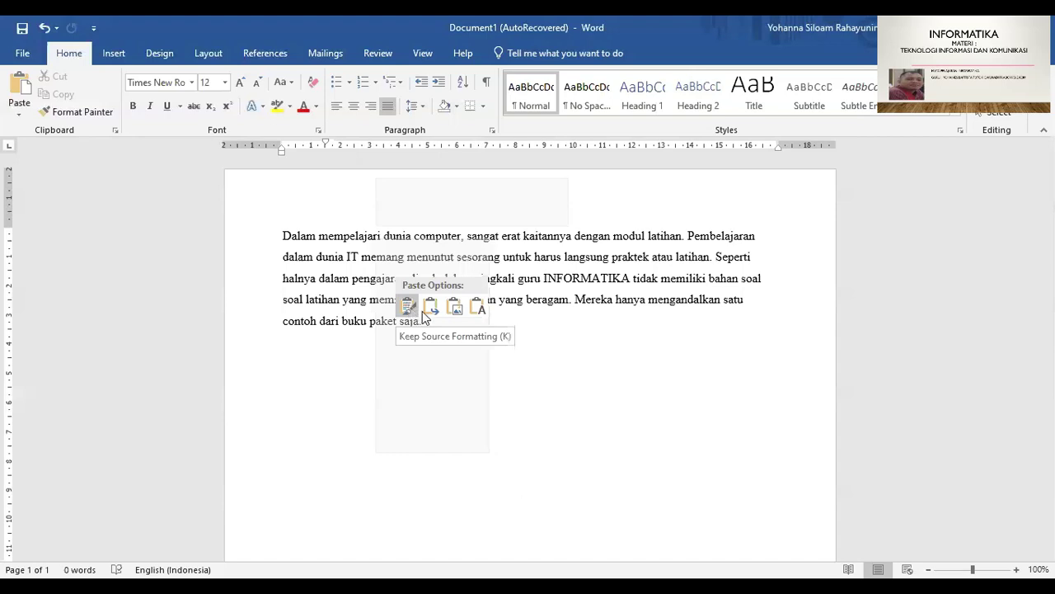
left_click(481, 309)
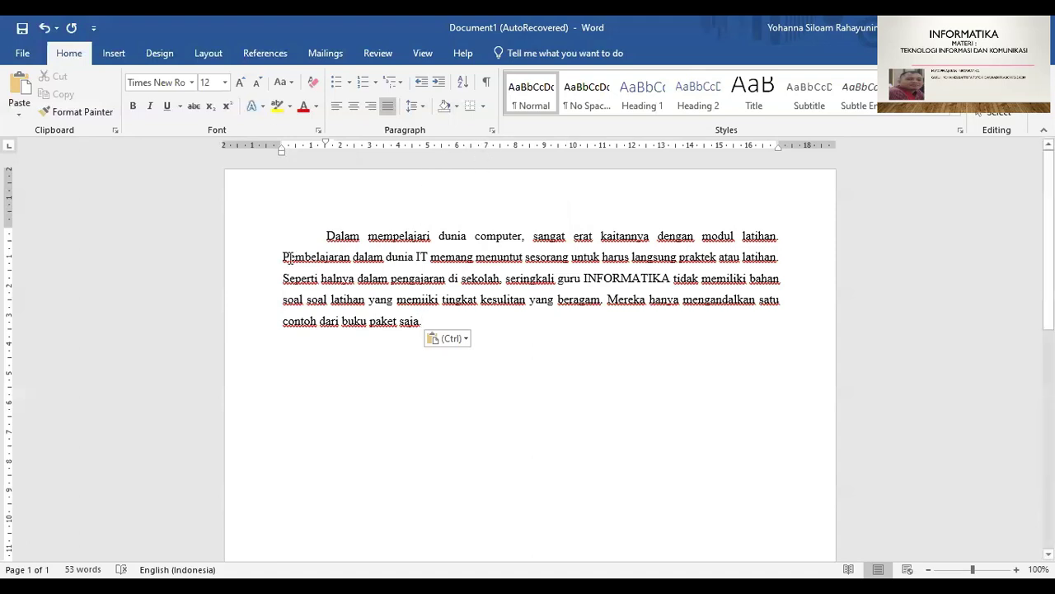
Select the whole pasted paragraph, set its First line indentation to 2 cm, and apply the paragraph settings
left_click_drag(251, 248, 246, 324)
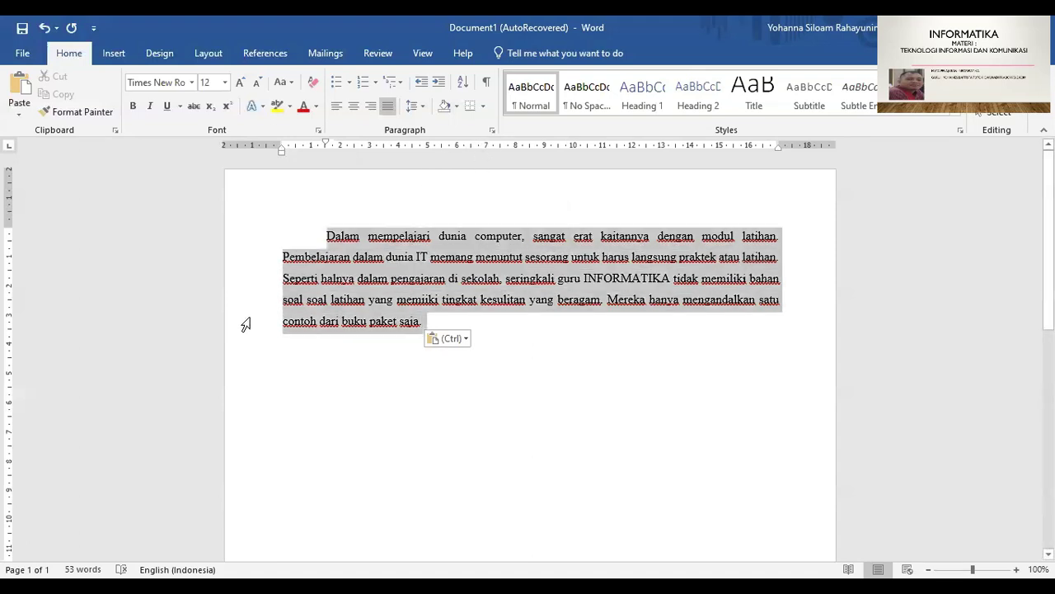
left_click(492, 130)
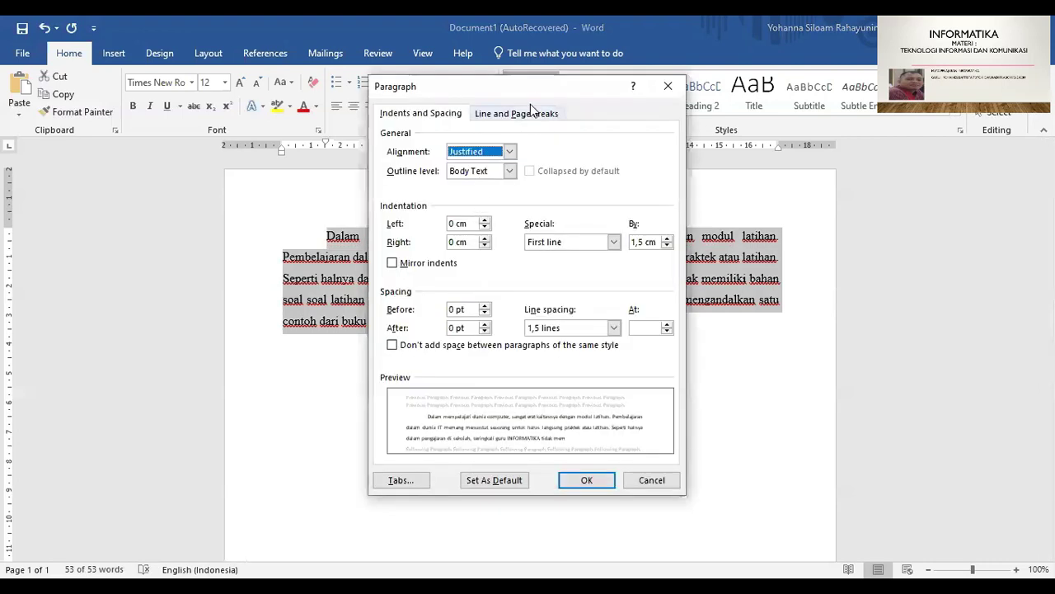
left_click_drag(541, 89, 708, 101)
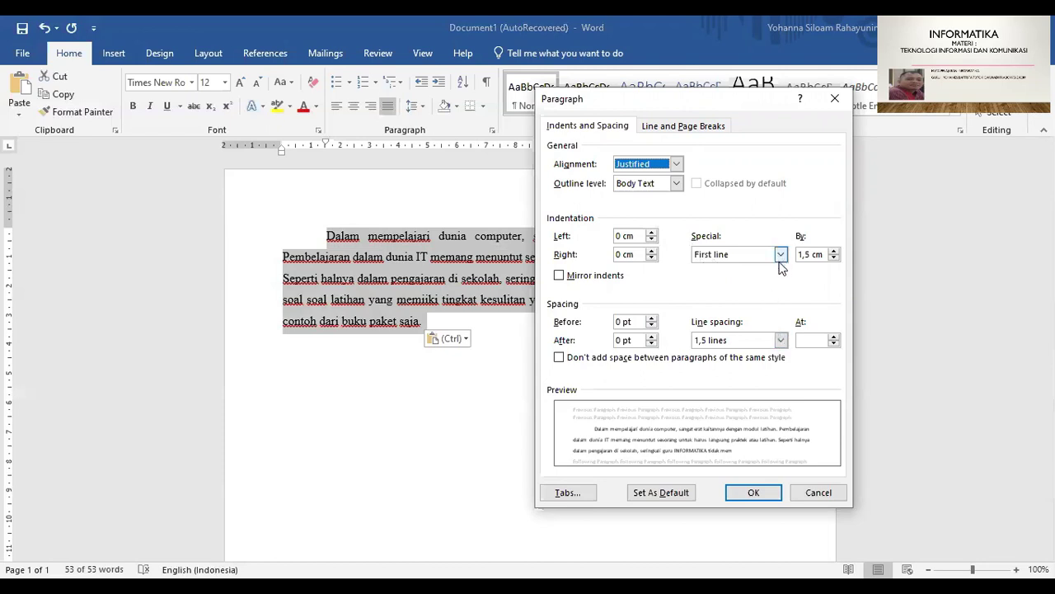
left_click(834, 251)
left_click(834, 251)
left_click(835, 251)
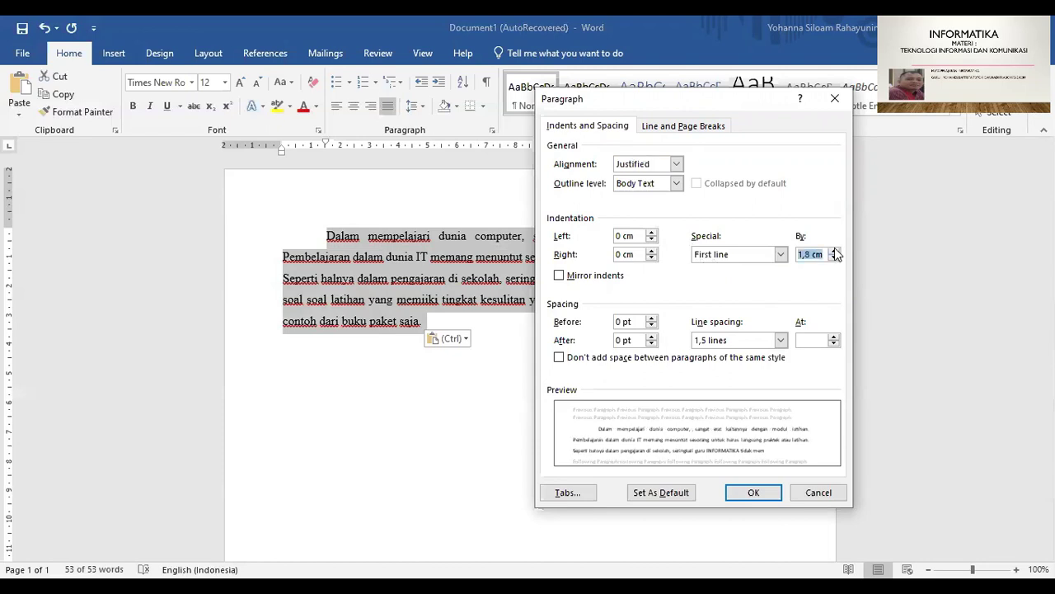
left_click(834, 251)
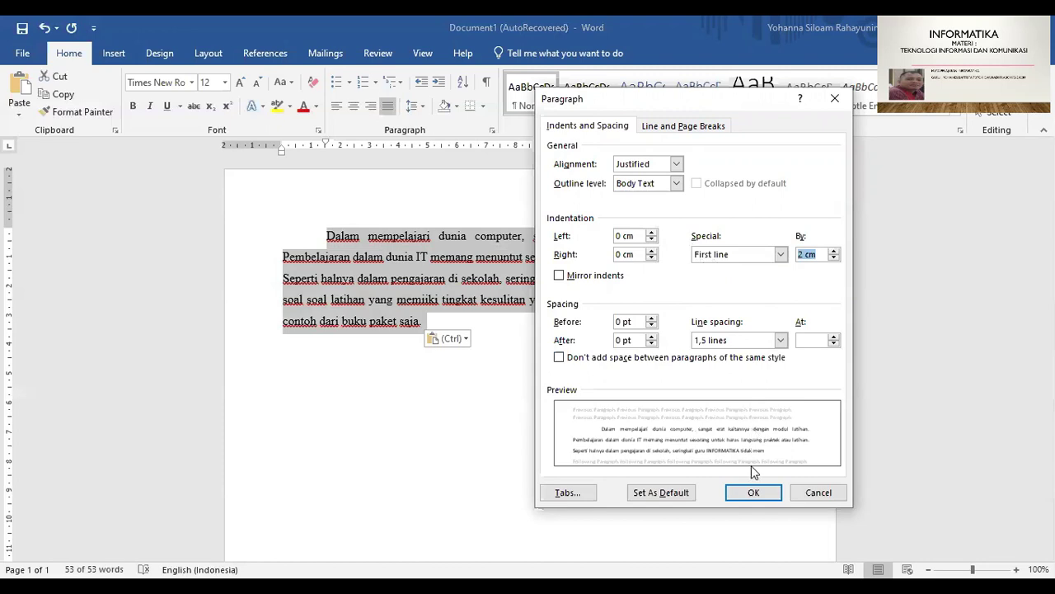
left_click(751, 493)
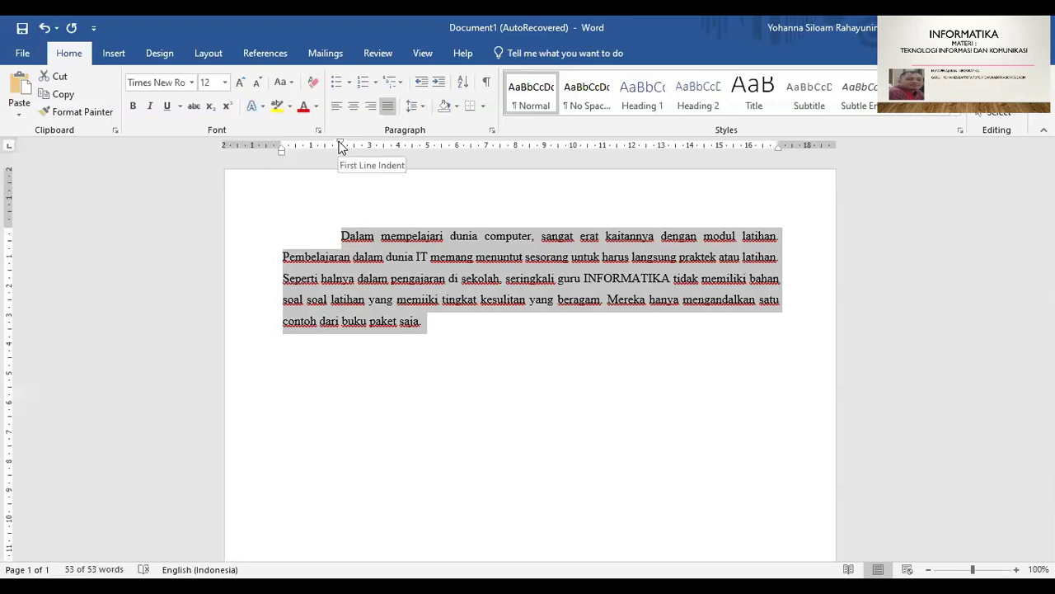
Set the paragraph's first-line indent to 1 cm on the ruler, and try its hanging and right indent markers
left_click_drag(343, 146, 311, 146)
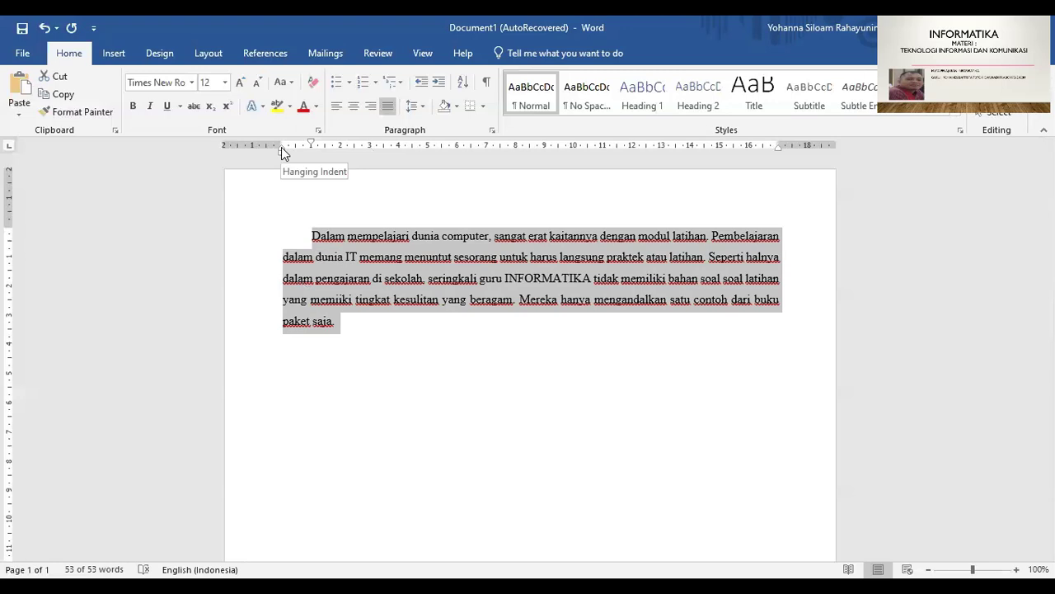
mouse_move(281, 147)
left_mouse_down()
mouse_move(302, 149)
mouse_move(285, 148)
left_mouse_up()
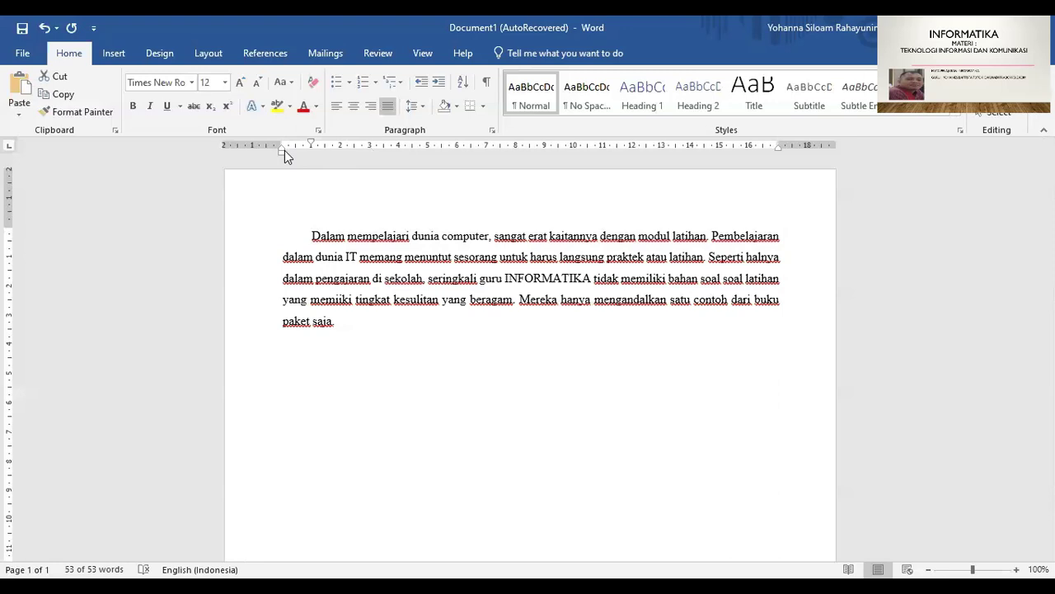
mouse_move(284, 149)
left_mouse_down()
mouse_move(302, 150)
mouse_move(283, 149)
left_mouse_up()
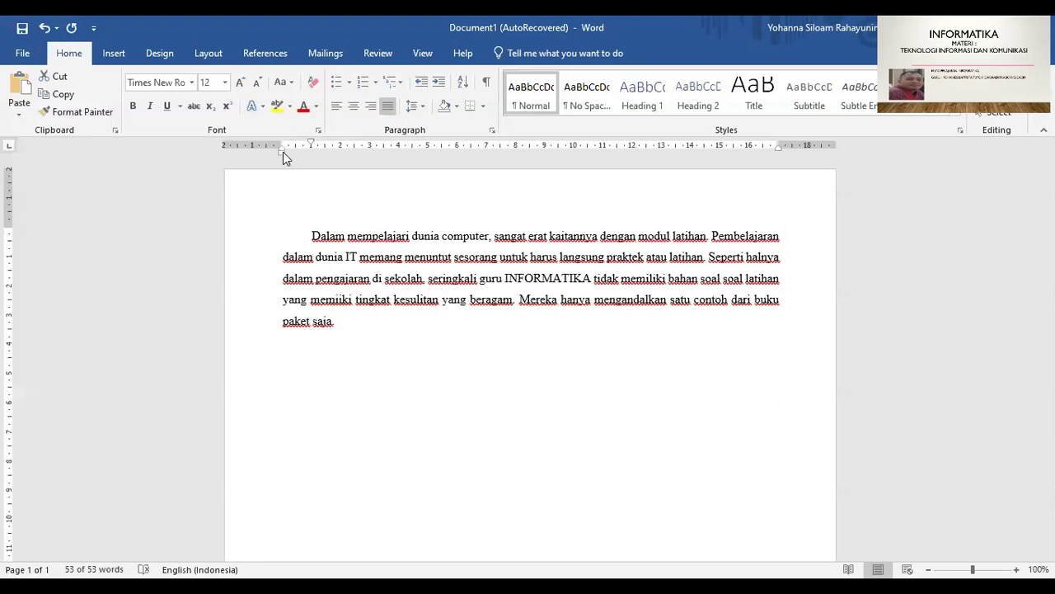
triple_click(459, 239)
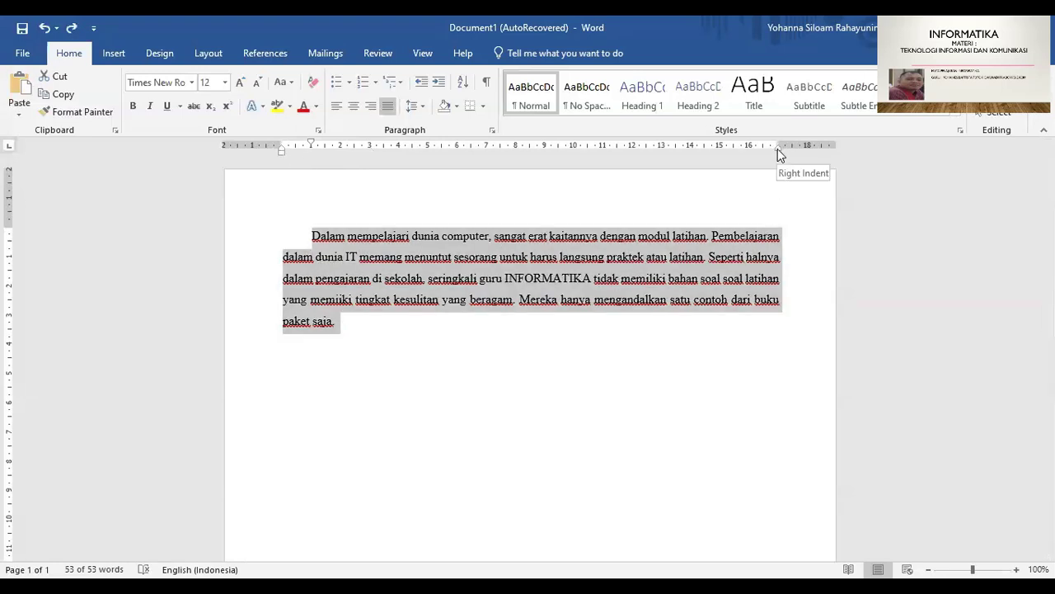
left_click_drag(777, 148, 777, 148)
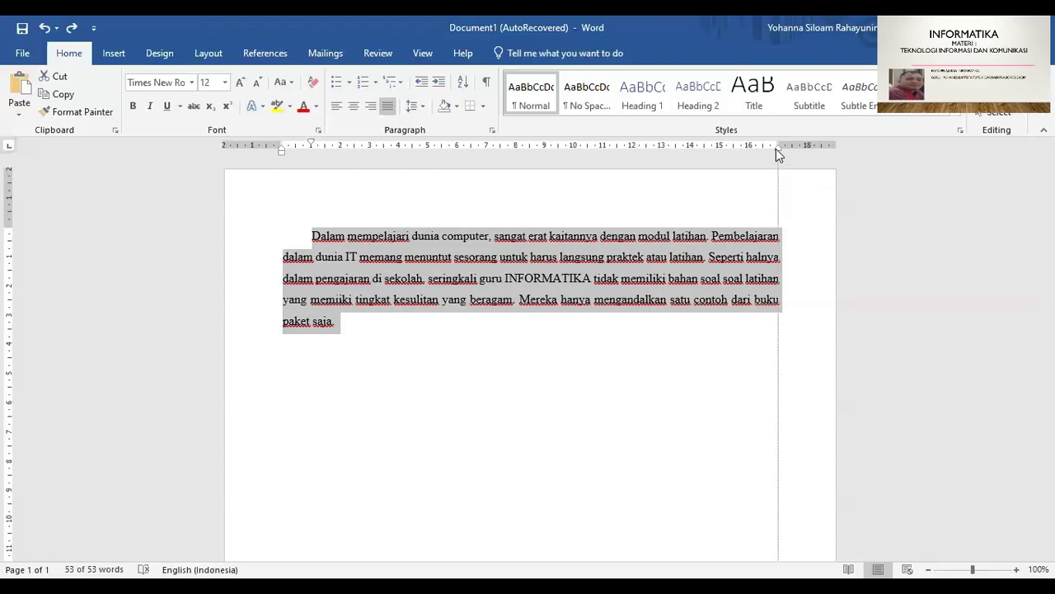
mouse_move(776, 148)
left_mouse_down()
mouse_move(753, 162)
mouse_move(777, 161)
left_mouse_up()
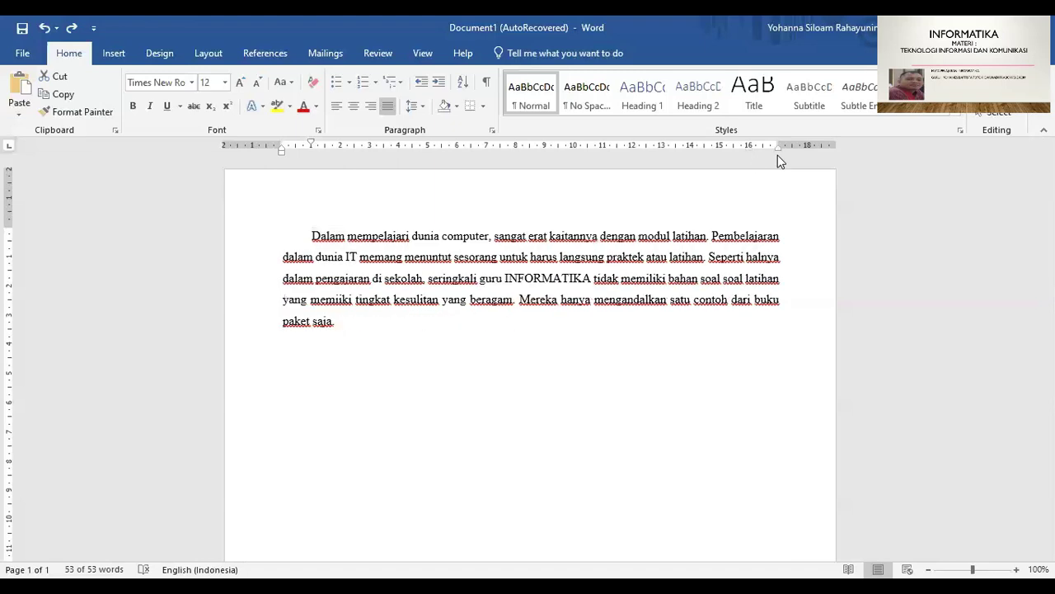
Set the measurement units to Centimeters in the Display section of the advanced Word options and apply them
key("ctrl+a")
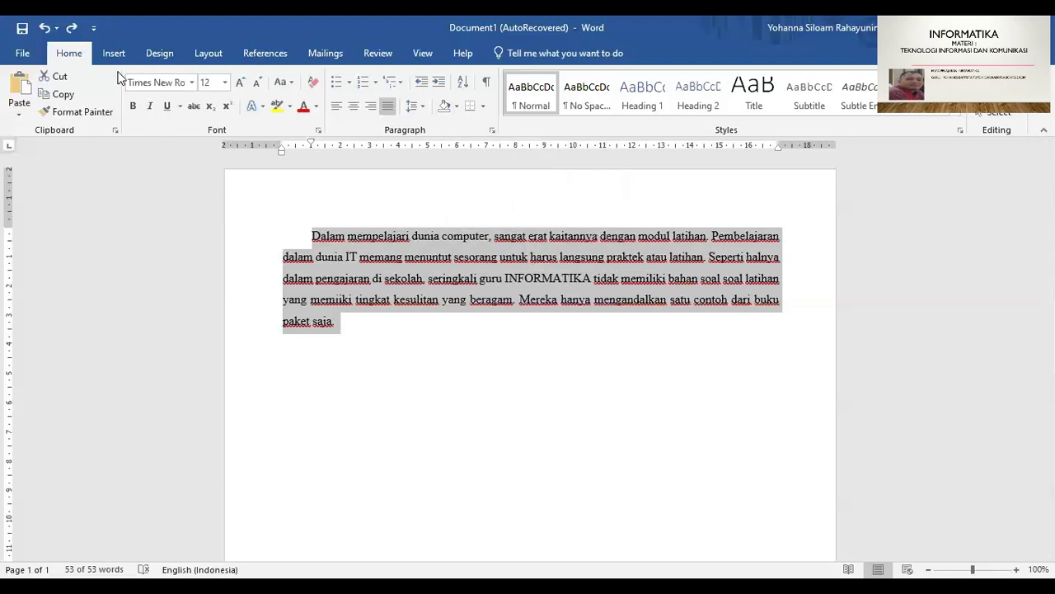
scroll(112, 63, "down", 3)
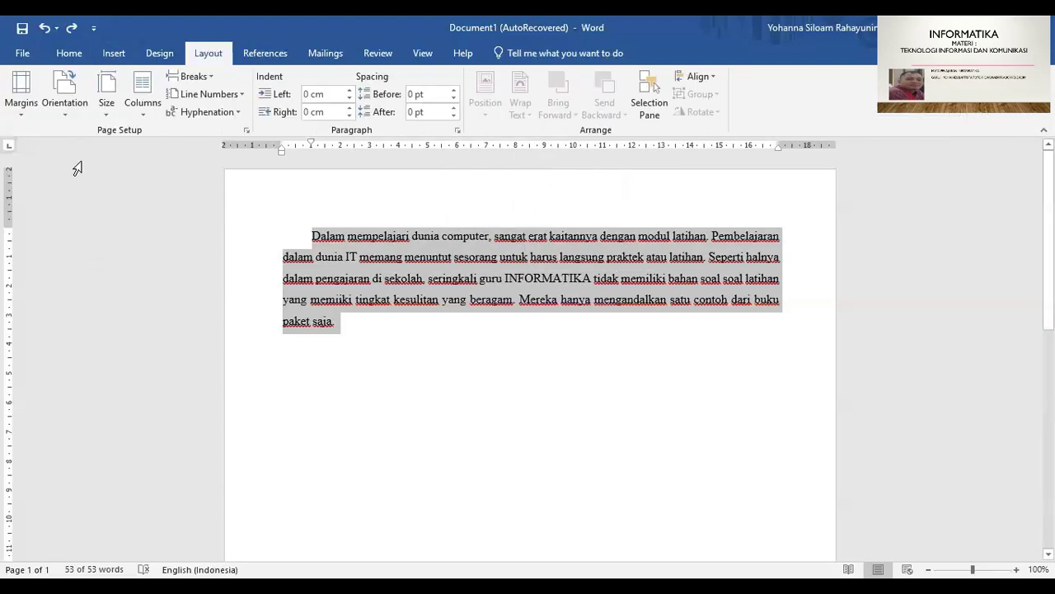
left_click(23, 53)
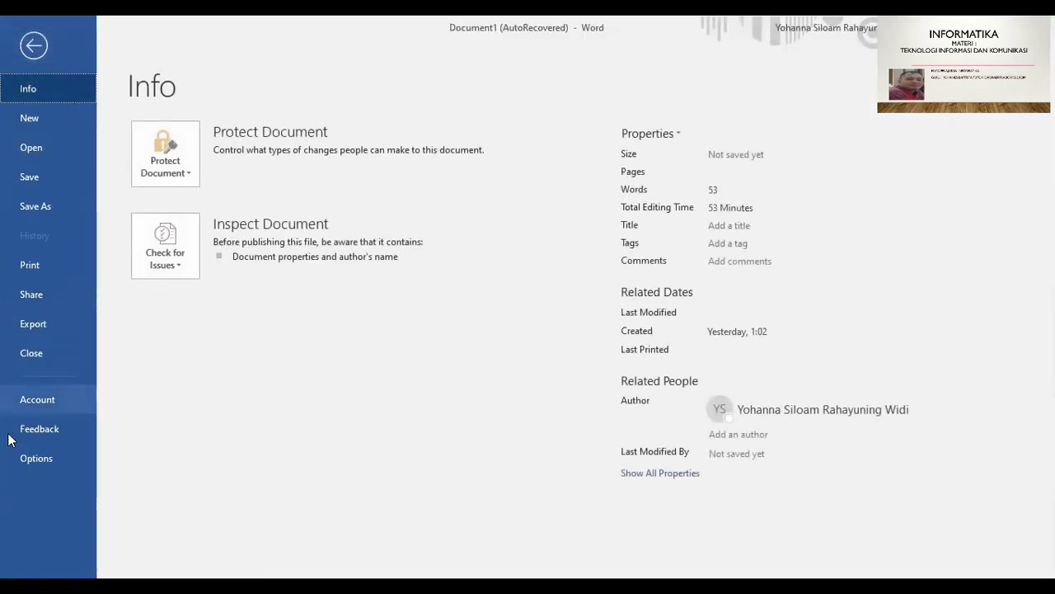
left_click(40, 462)
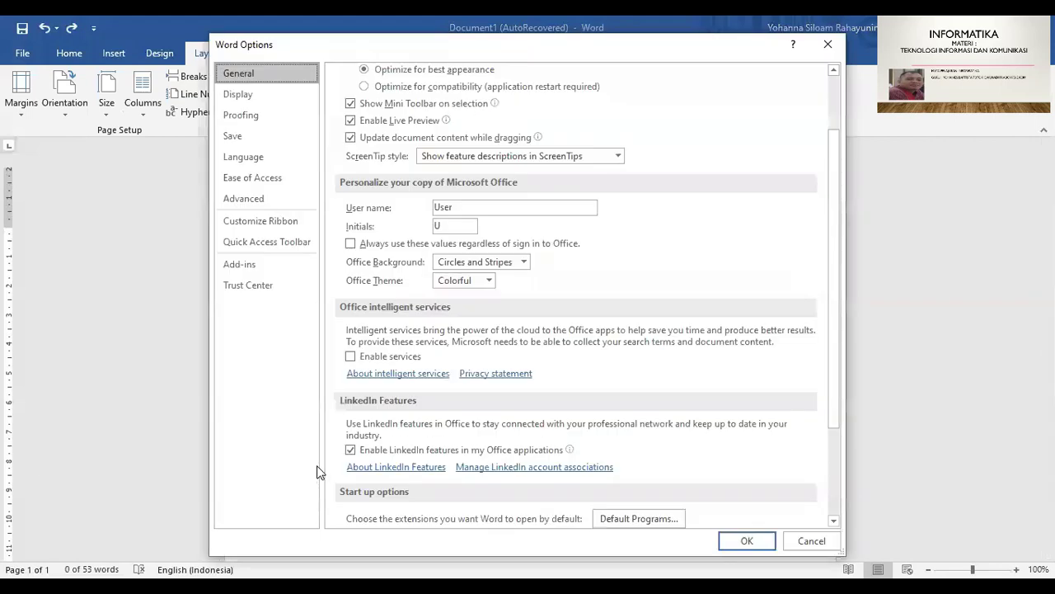
left_click(262, 201)
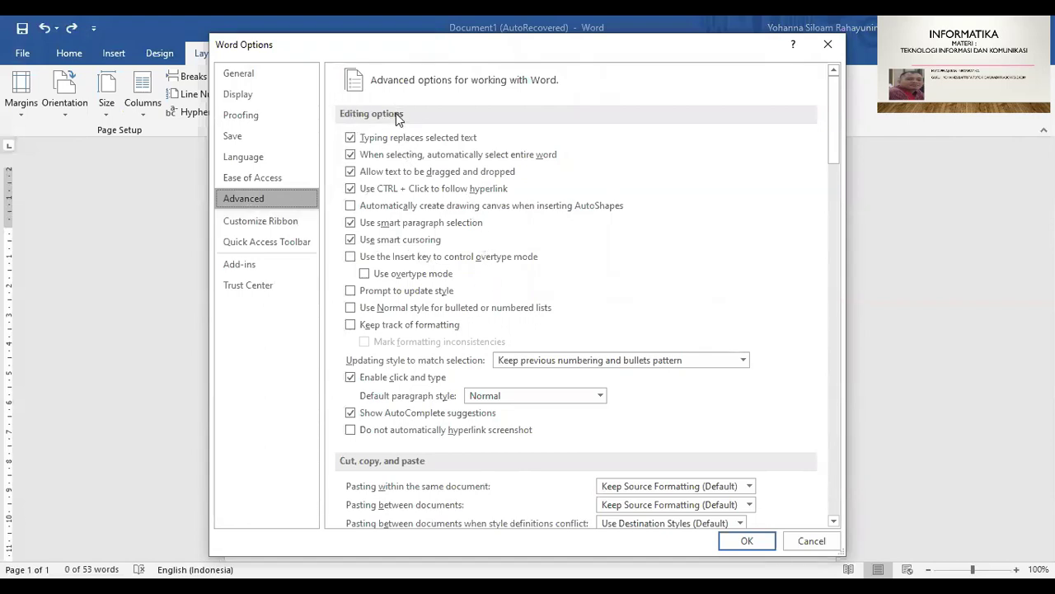
scroll(518, 235, "down", 2)
scroll(515, 235, "down", 12)
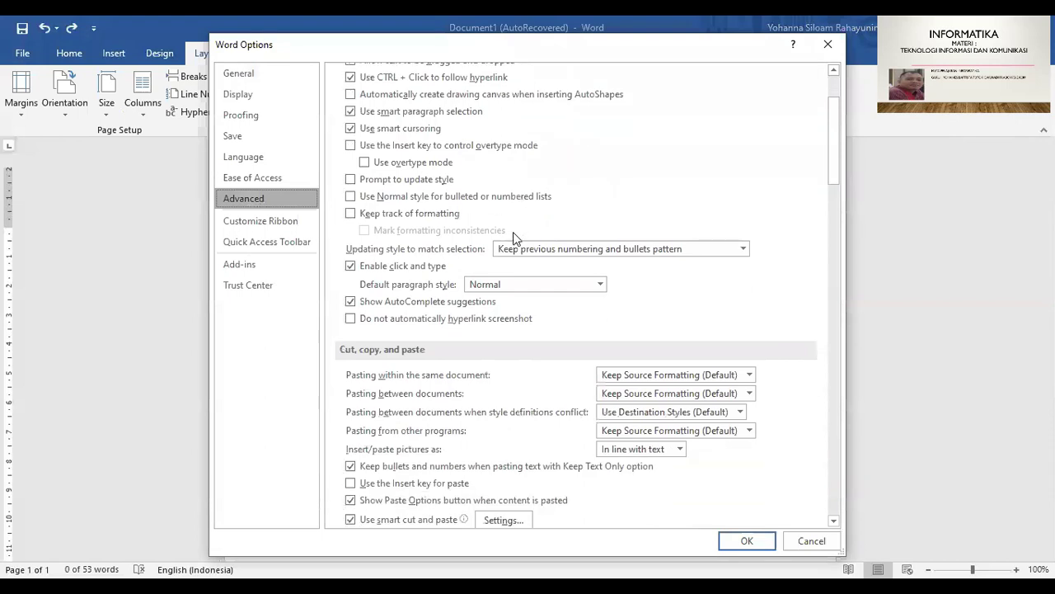
scroll(514, 238, "down", 9)
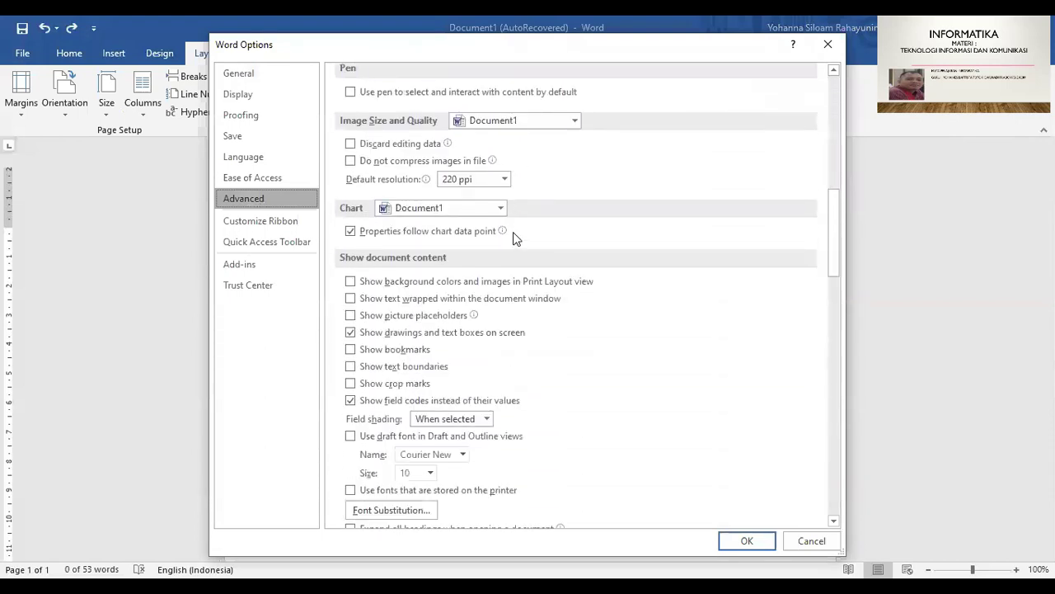
scroll(513, 238, "down", 2)
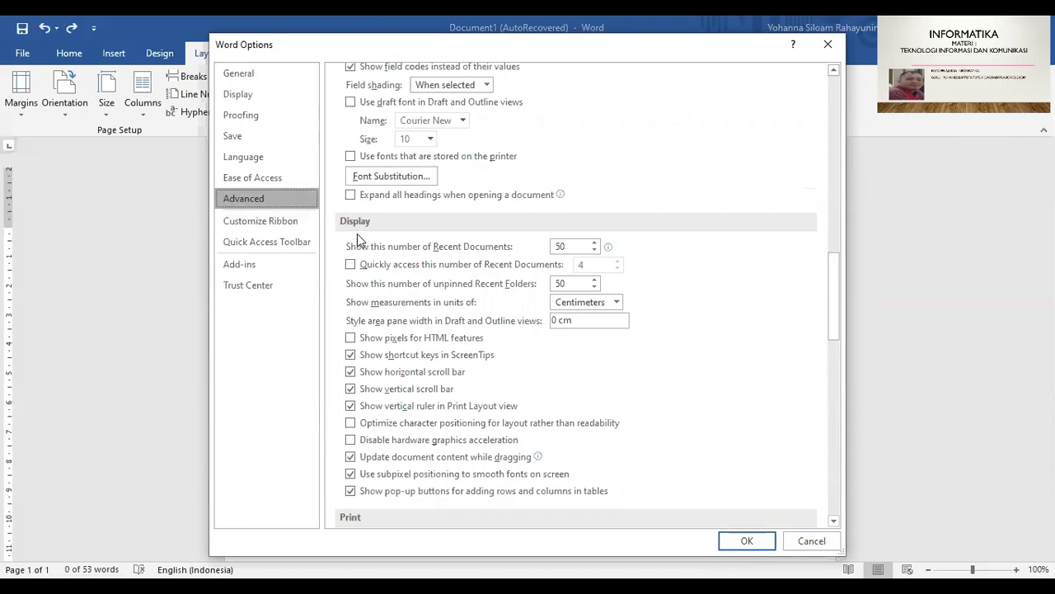
left_click(615, 303)
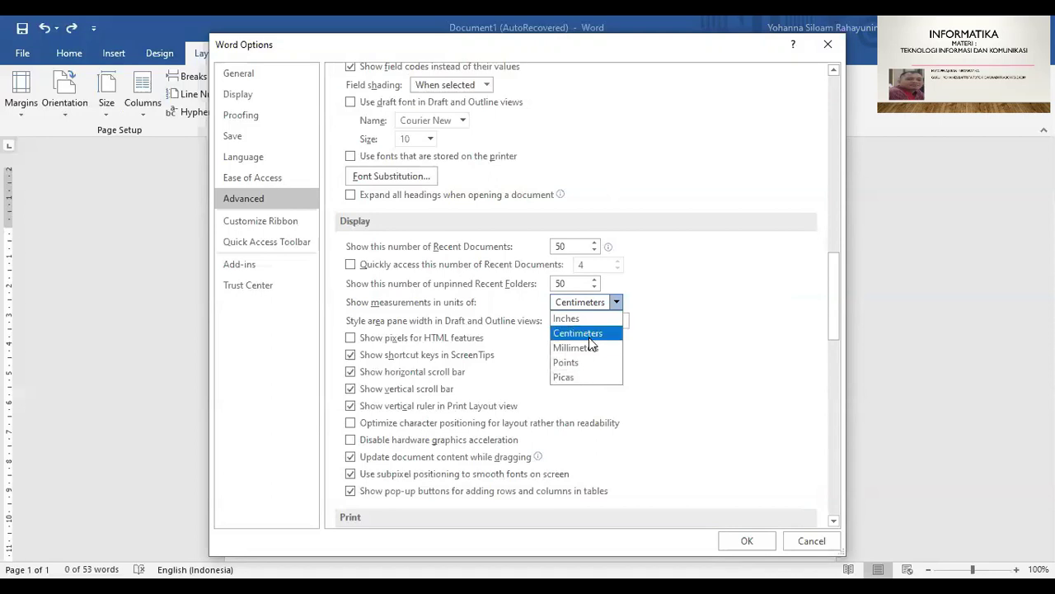
left_click(588, 337)
left_click(744, 543)
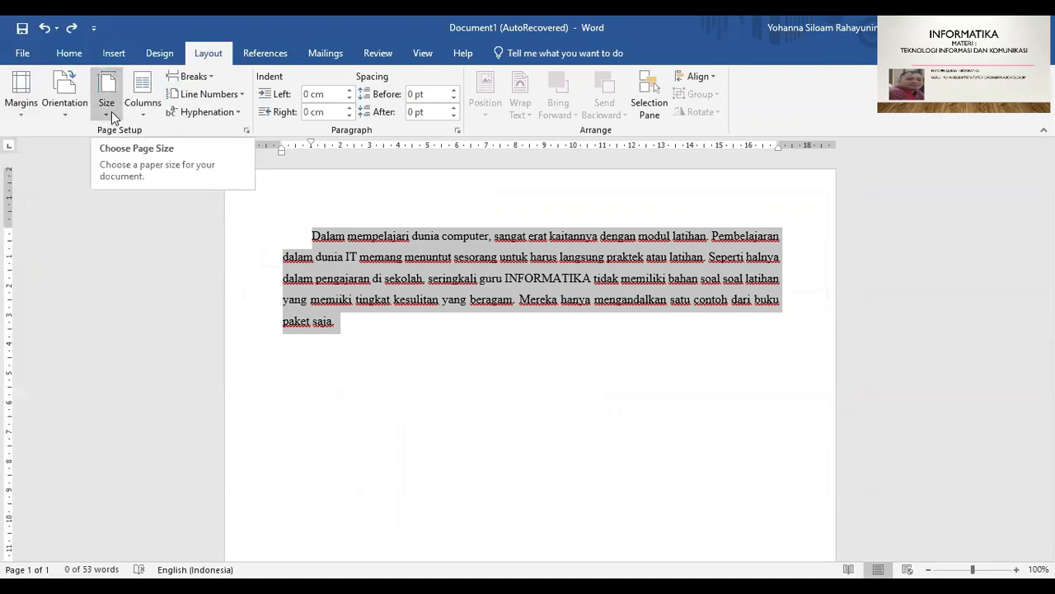
Apply 1,5 line spacing to the whole paragraph and deselect the text
left_click(71, 56)
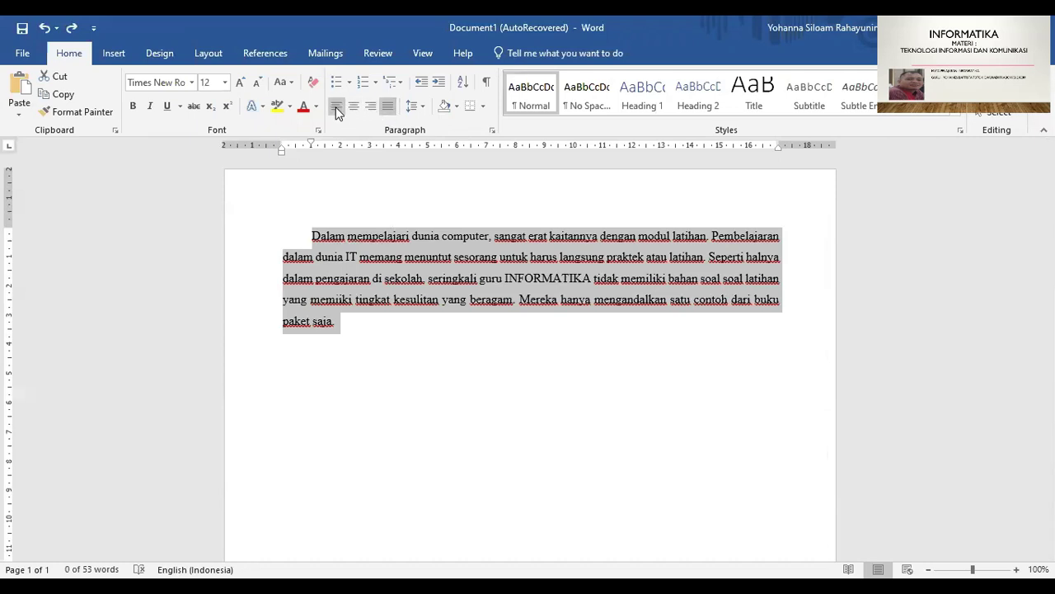
left_click(424, 111)
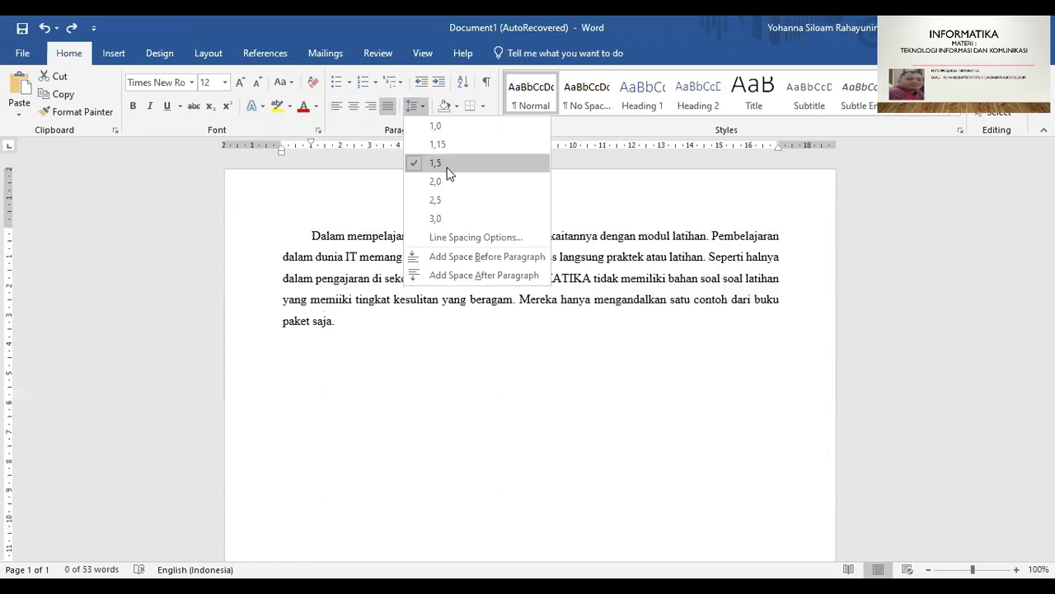
key("ctrl+a")
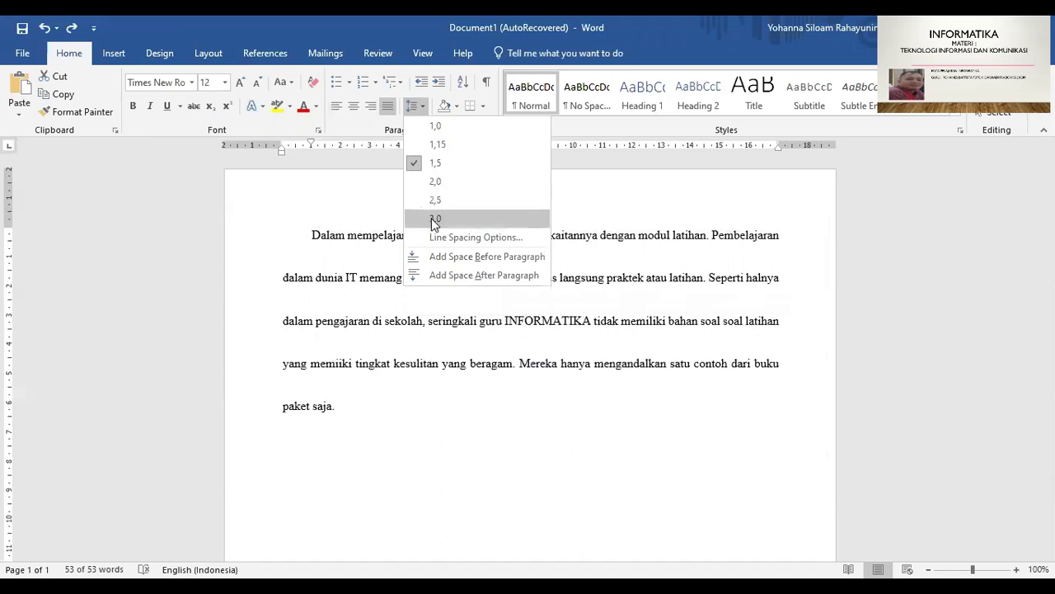
left_click(443, 168)
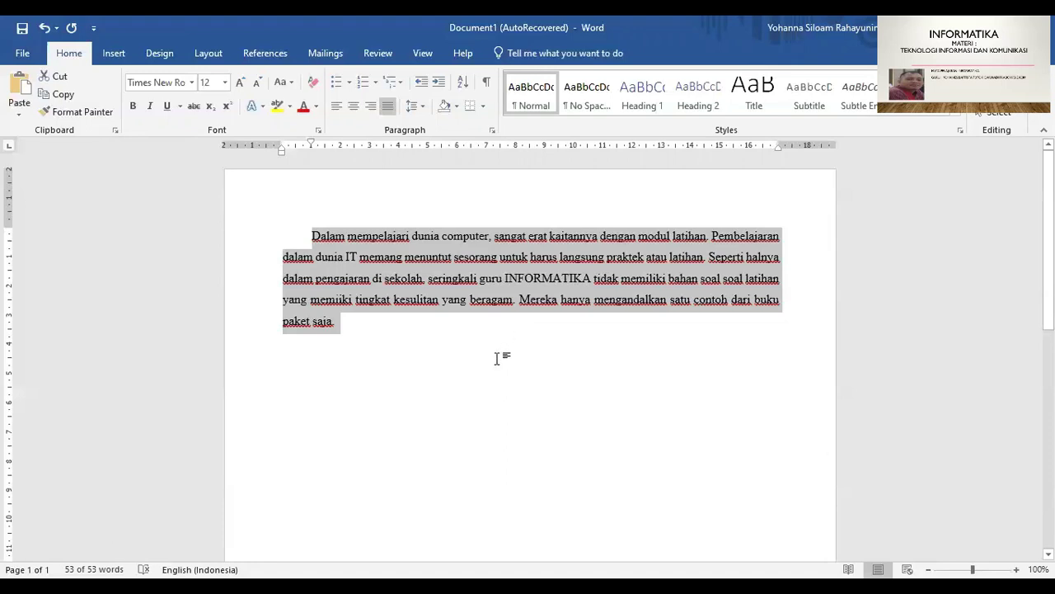
left_click(385, 327)
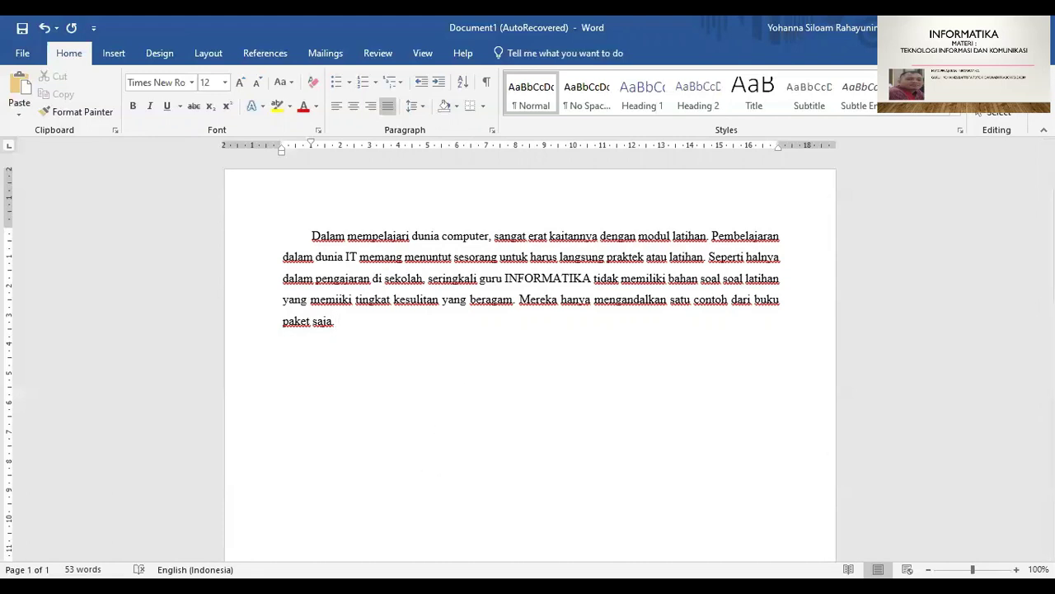
Switch to PowerPoint to check the topic list on the WORD DASAR 1 slide, and return to Word
key("alt+Tab")
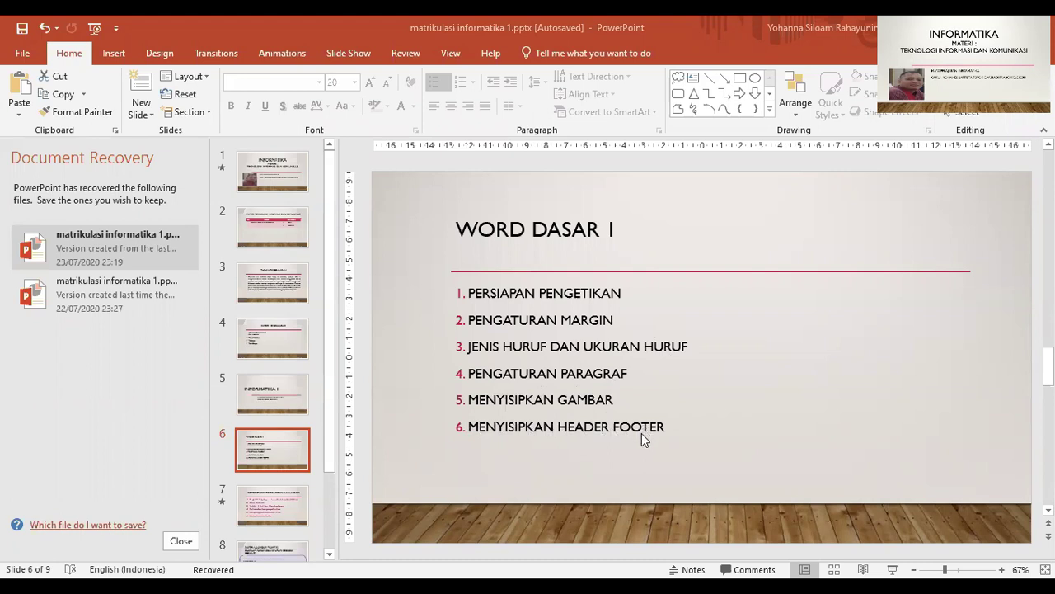
key("alt+Tab")
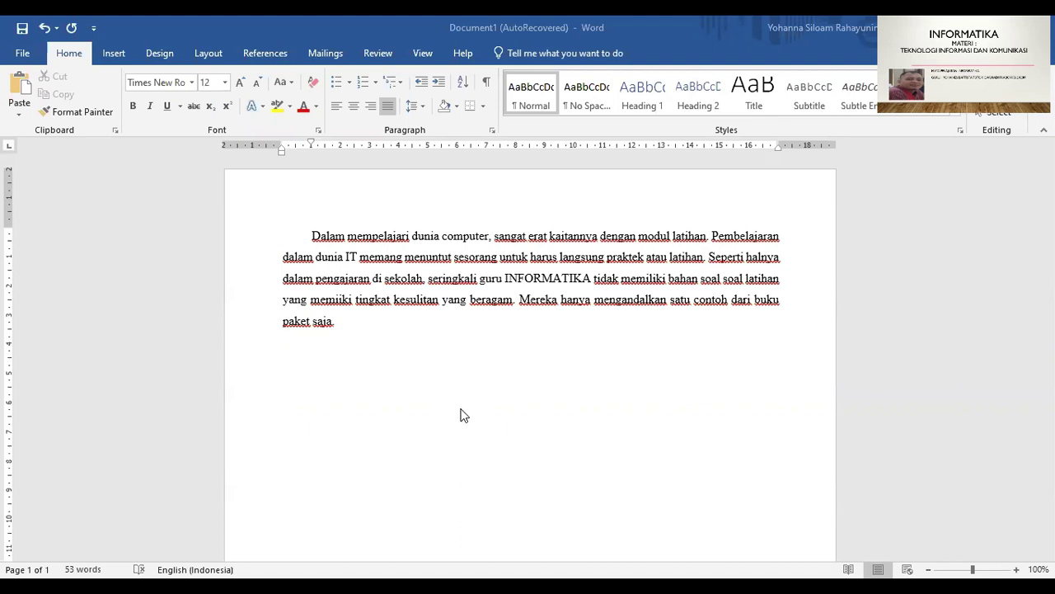
Look through the shapes gallery and the available SmartArt graphics without inserting anything
left_click(115, 52)
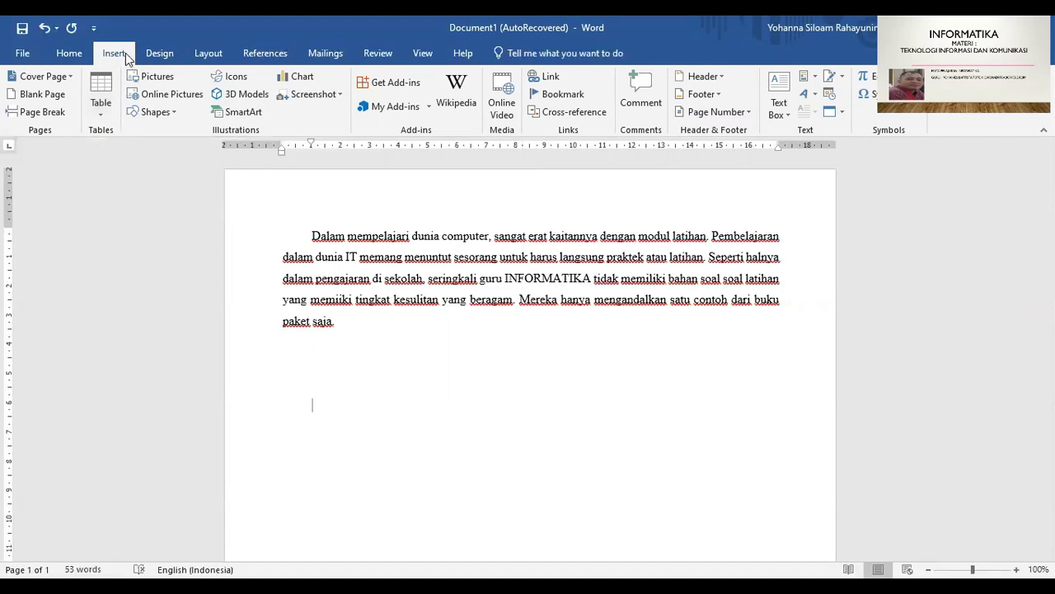
left_click(175, 119)
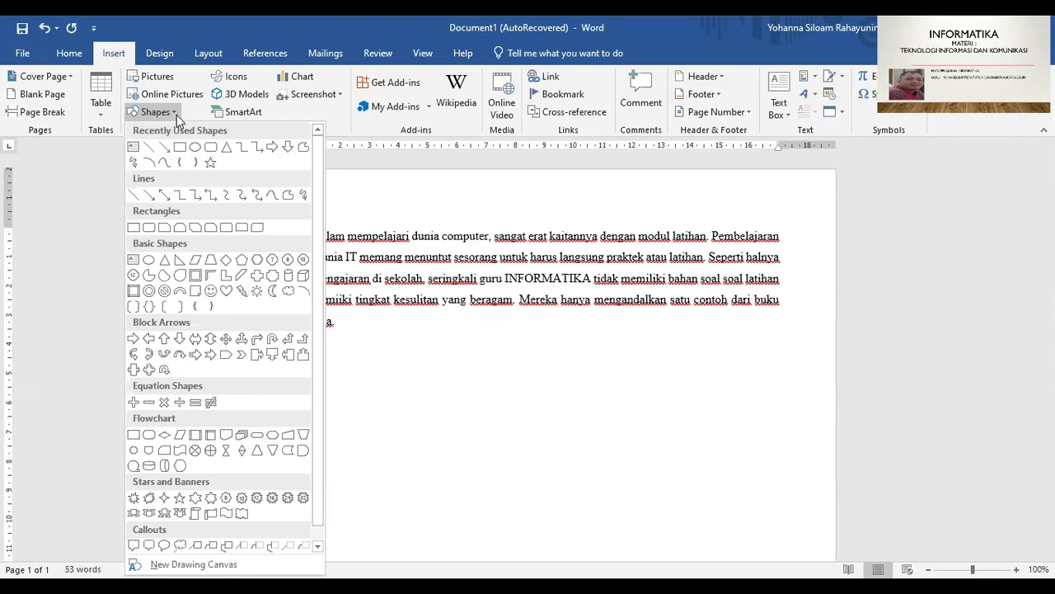
left_click(243, 113)
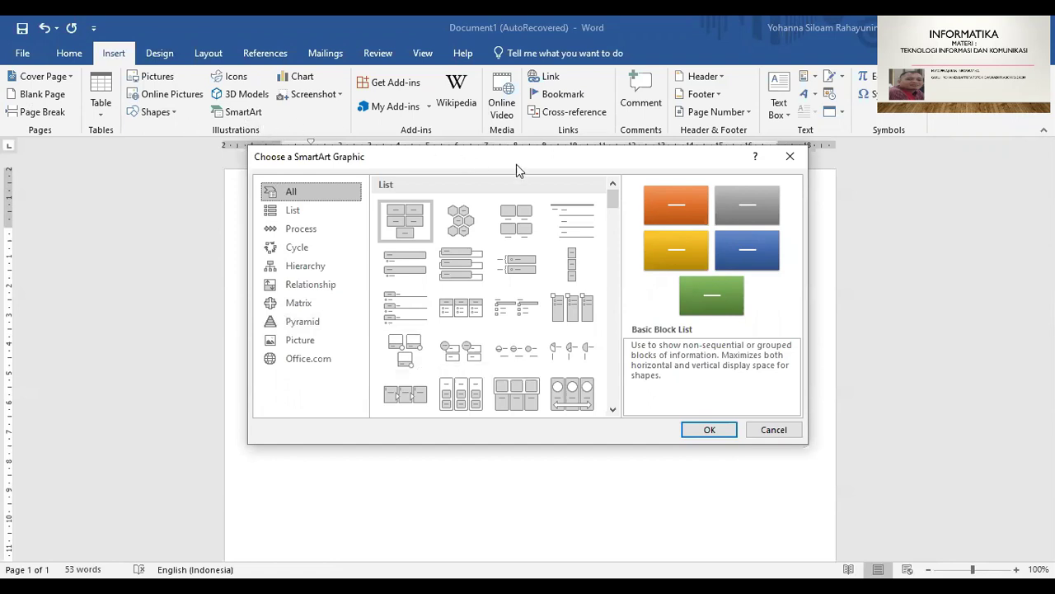
left_click(789, 157)
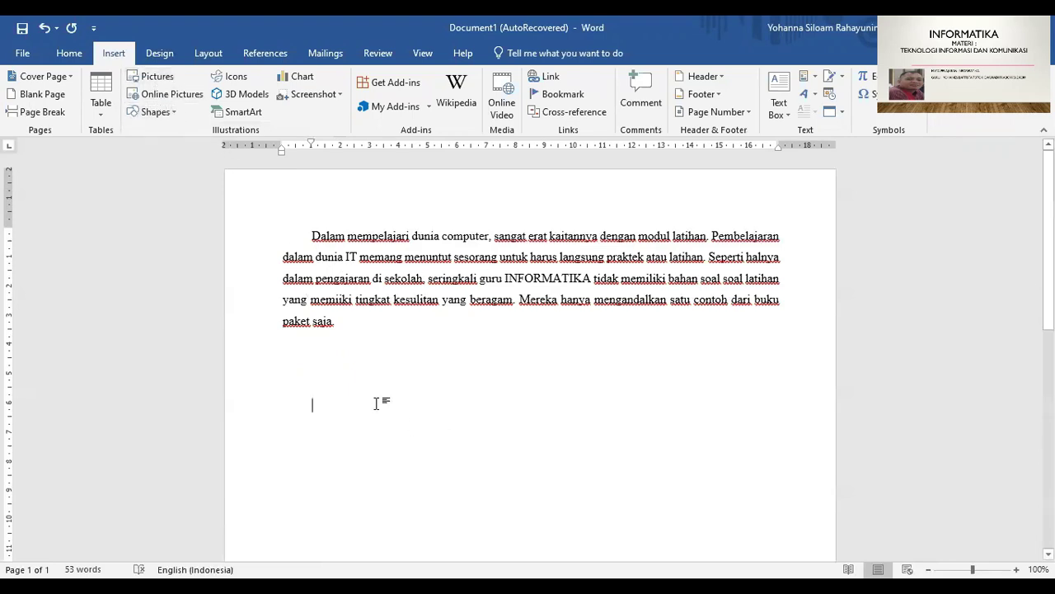
Insert the picture BACKGROUND INFORMATIKA 1 below the paragraph and move it slightly upward
left_click(157, 80)
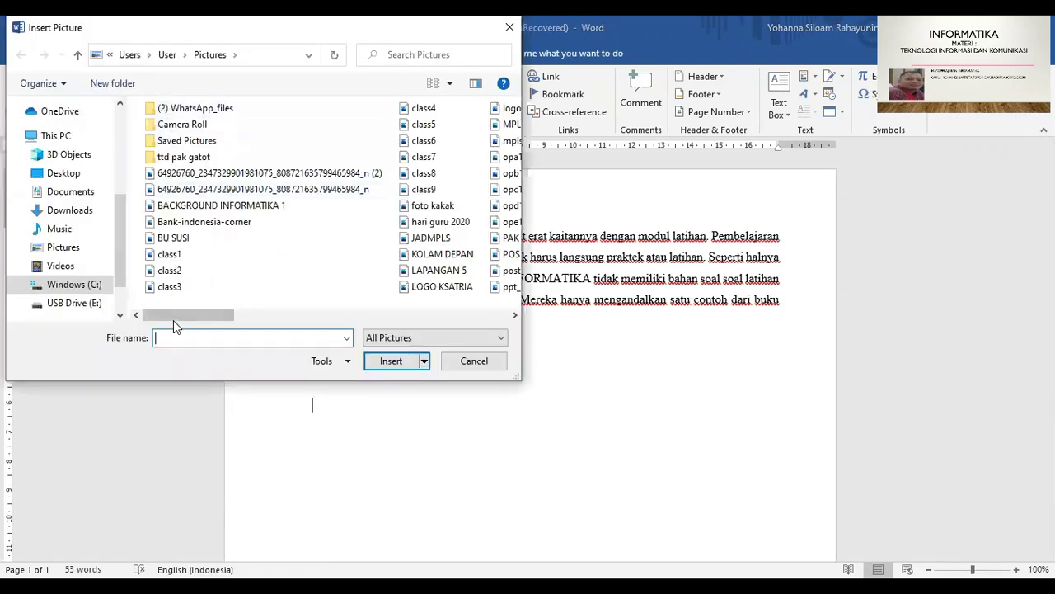
left_click(221, 207)
double_click(218, 207)
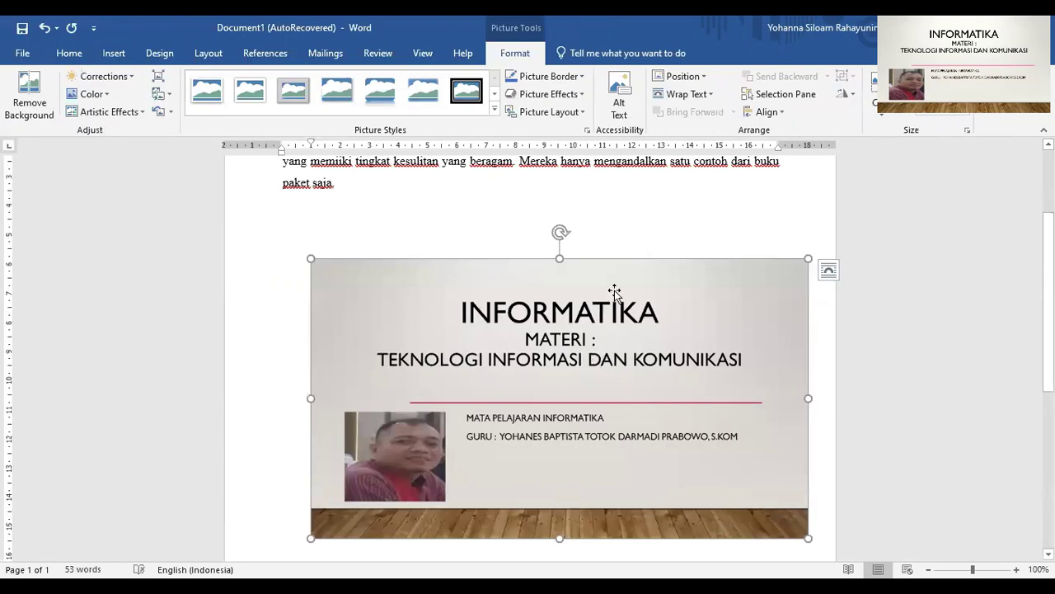
left_click_drag(614, 288, 593, 268)
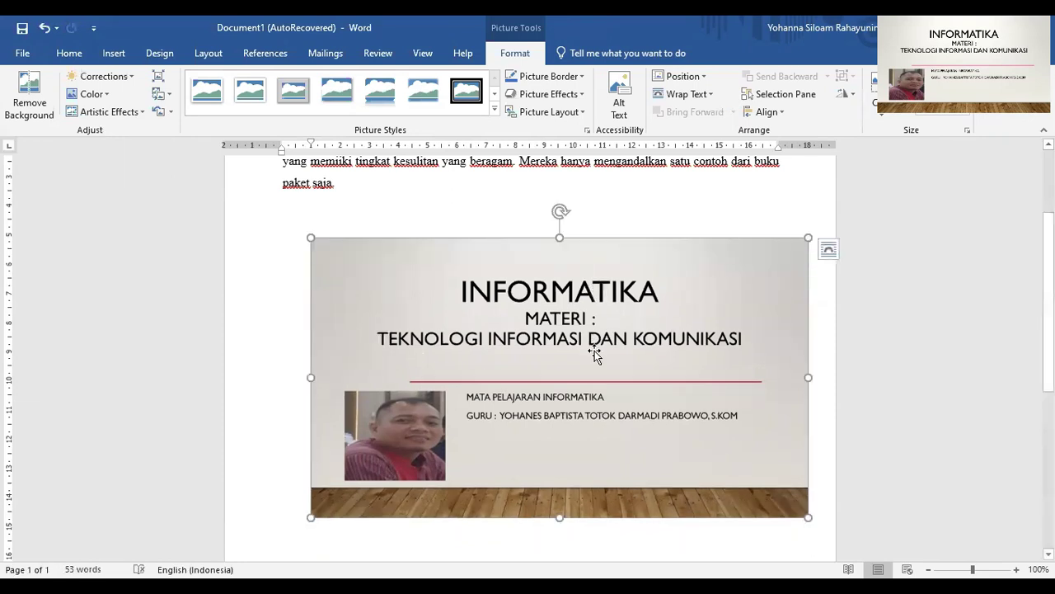
left_click_drag(595, 363, 462, 296)
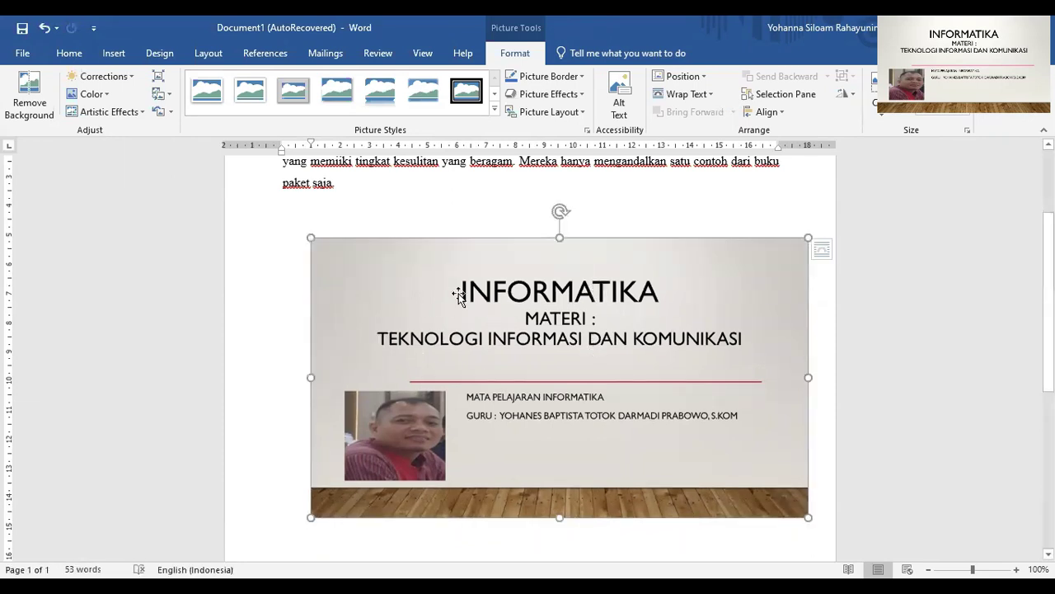
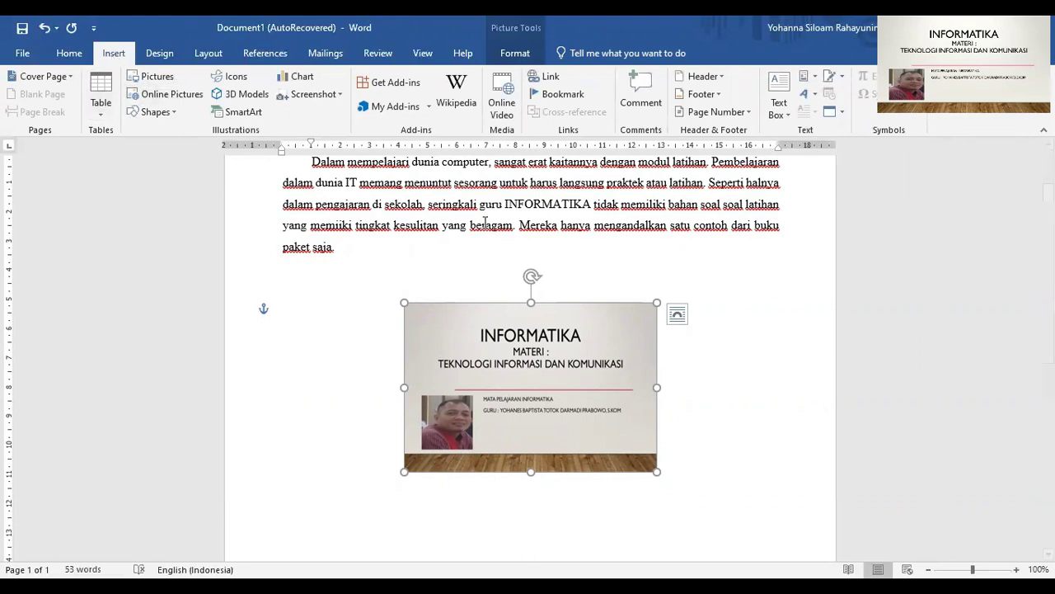
Insert a footer in the Blank style and enter SMAN 5 JAKARTA as its text
left_click(721, 73)
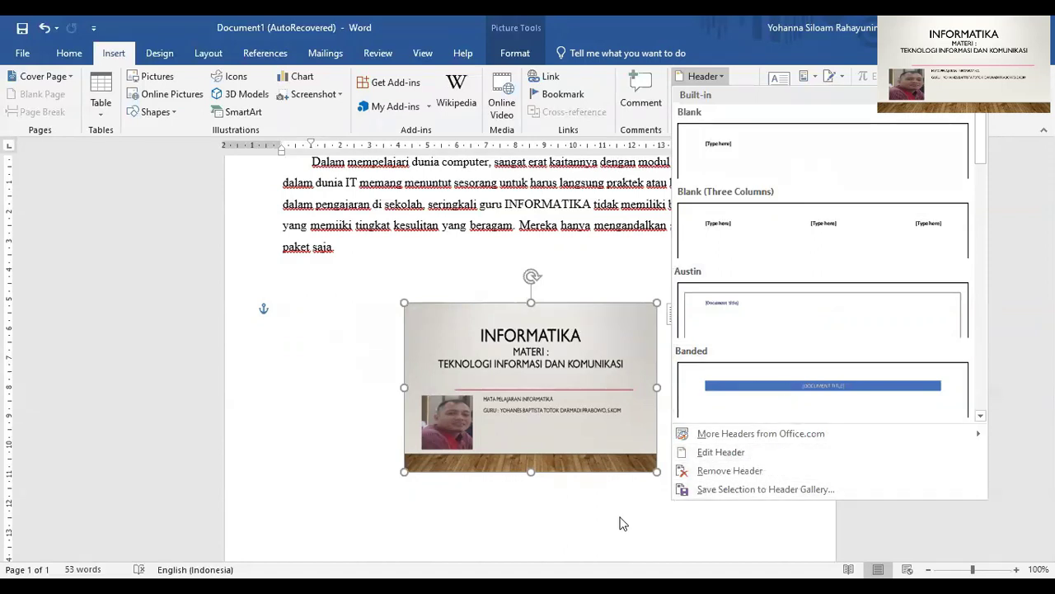
key("Escape")
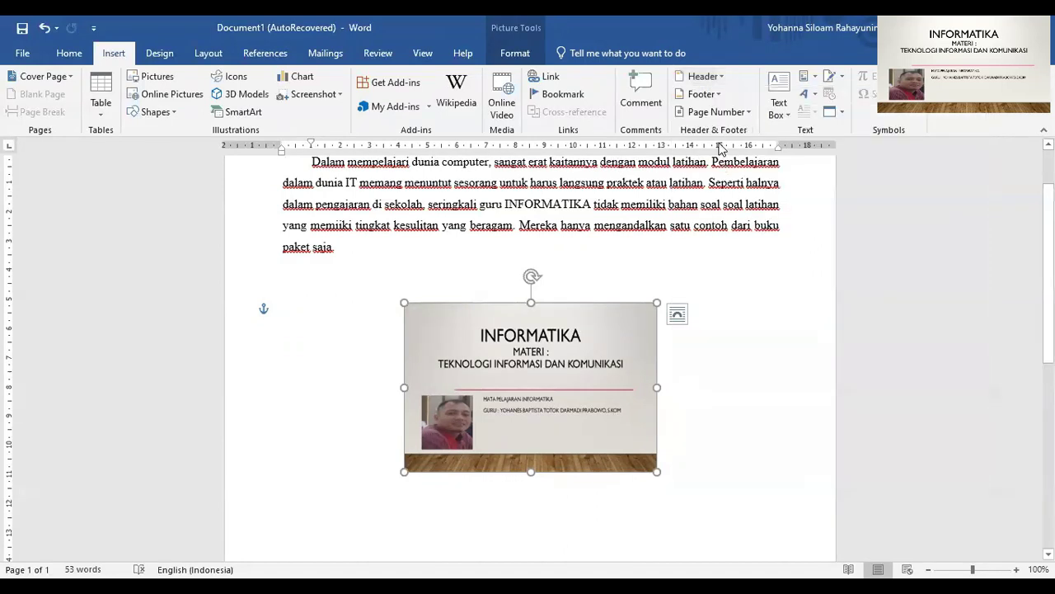
left_click(702, 94)
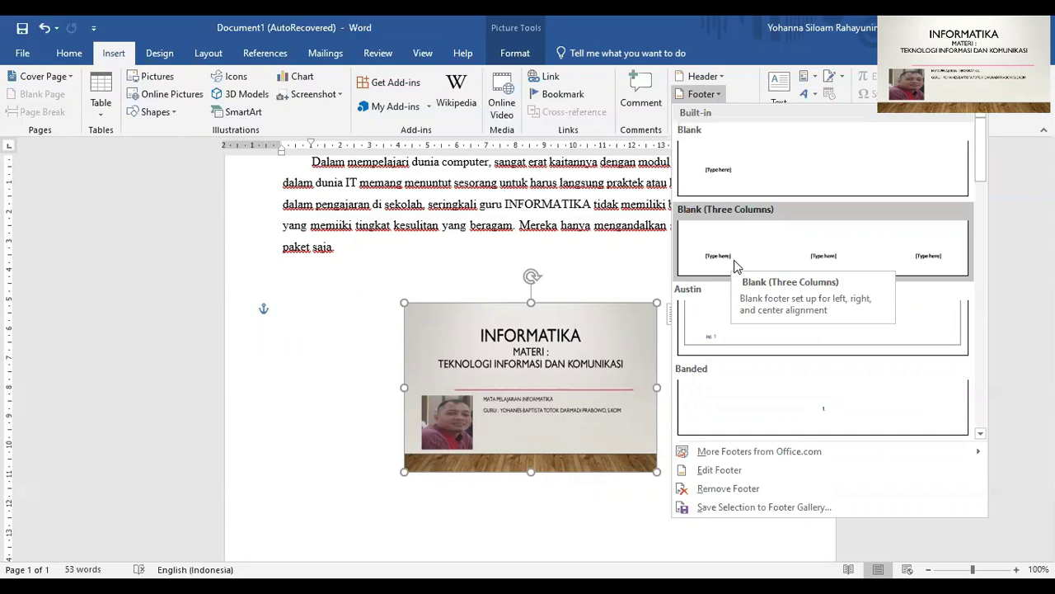
left_click(739, 176)
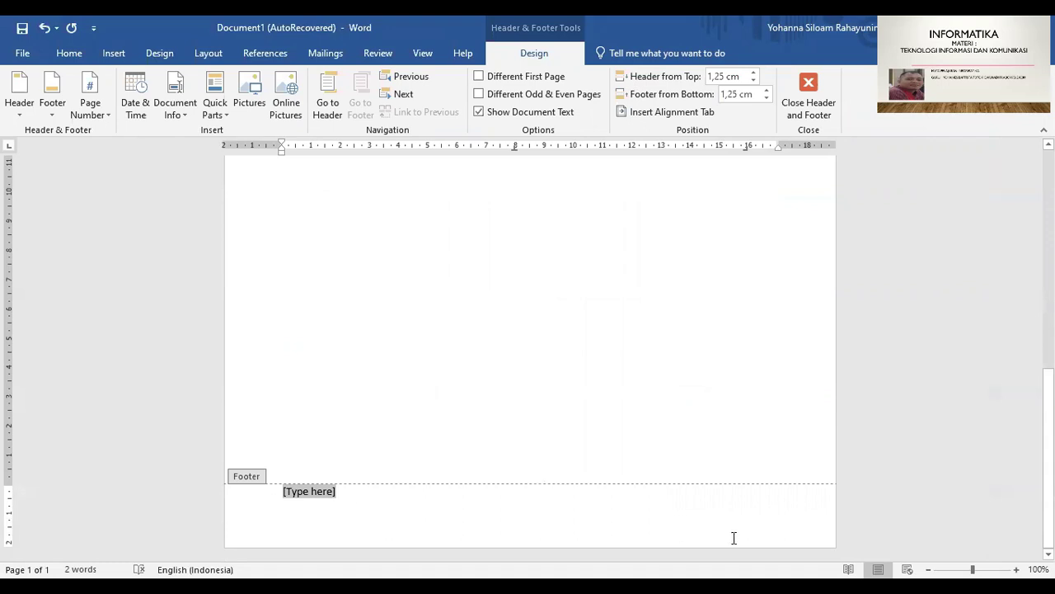
type("s")
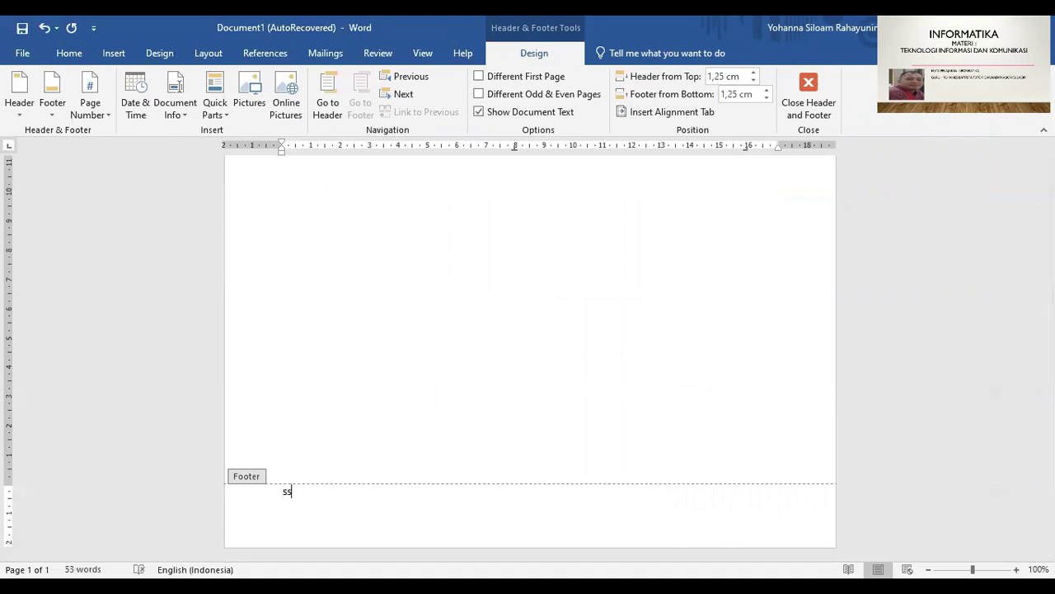
key("BackSpace")
type("SMAN5 JAKARTA")
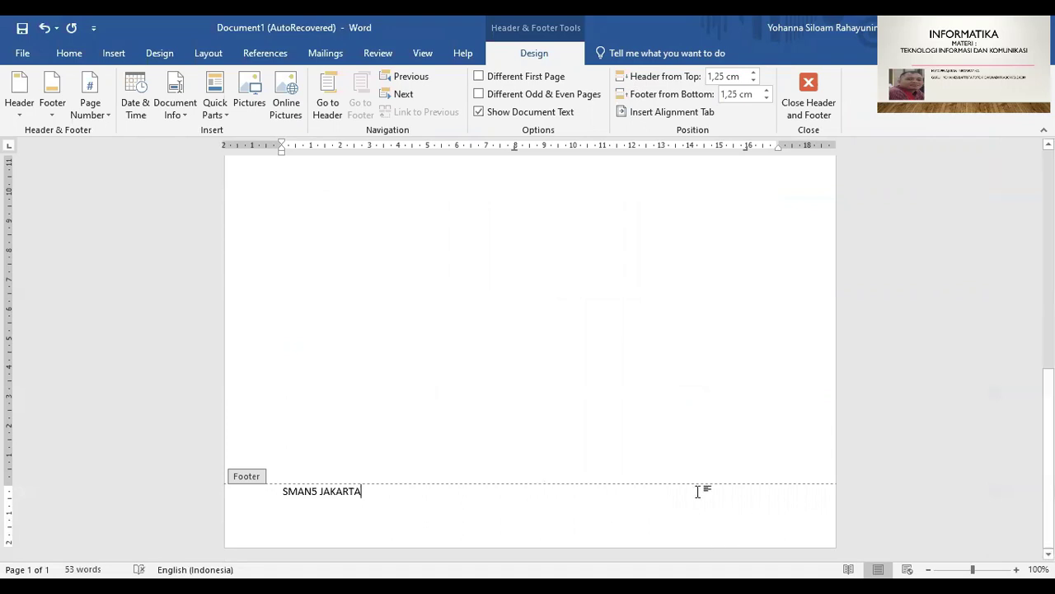
left_click(314, 494)
Change the font colour of the whole SMAN 5 JAKARTA footer text to dark orange
left_click_drag(280, 489, 375, 494)
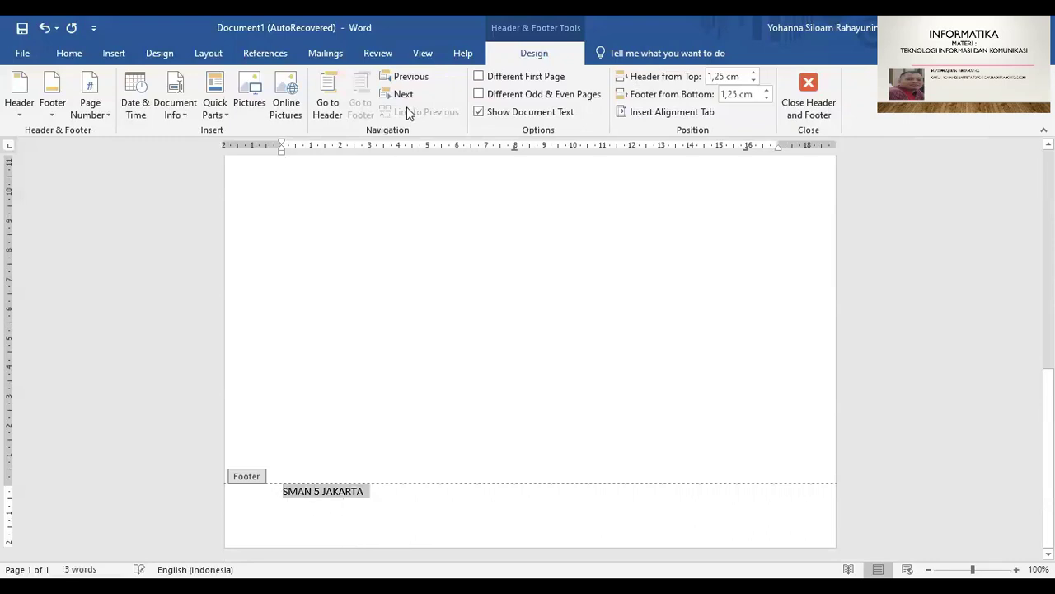
left_click(69, 53)
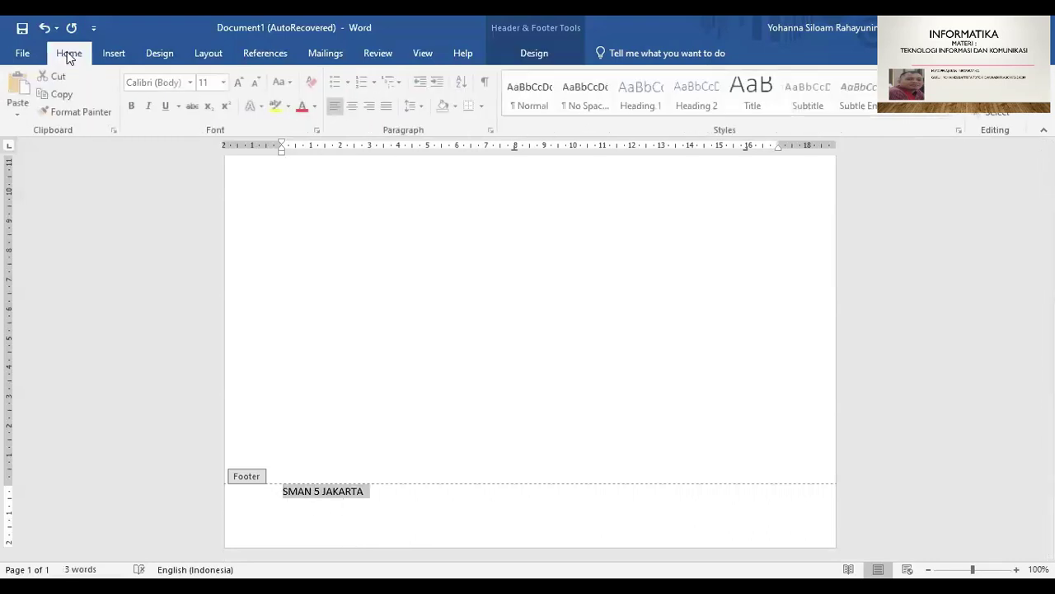
left_click(304, 108)
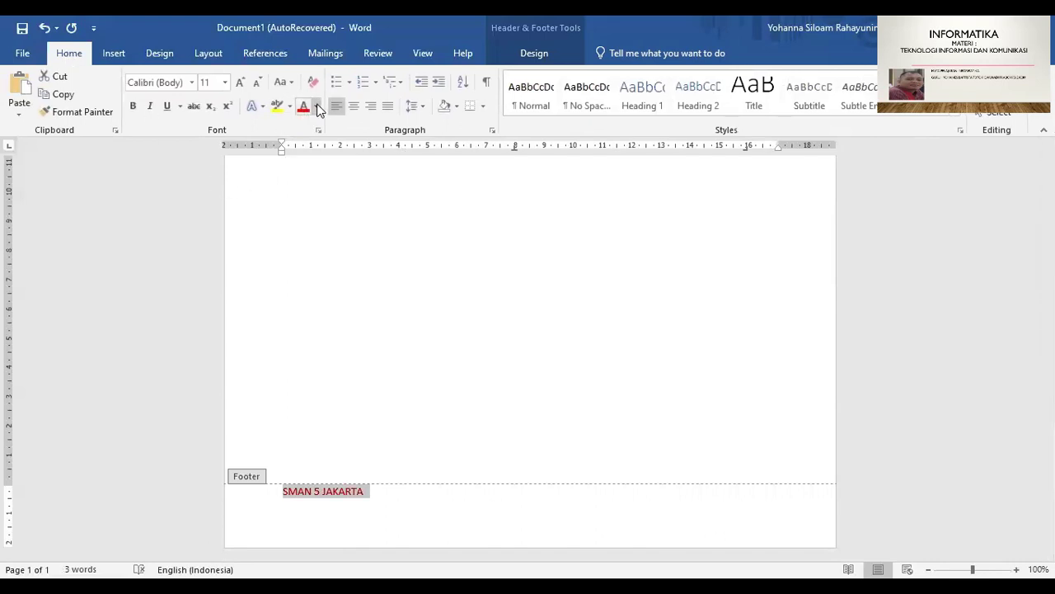
left_click(317, 106)
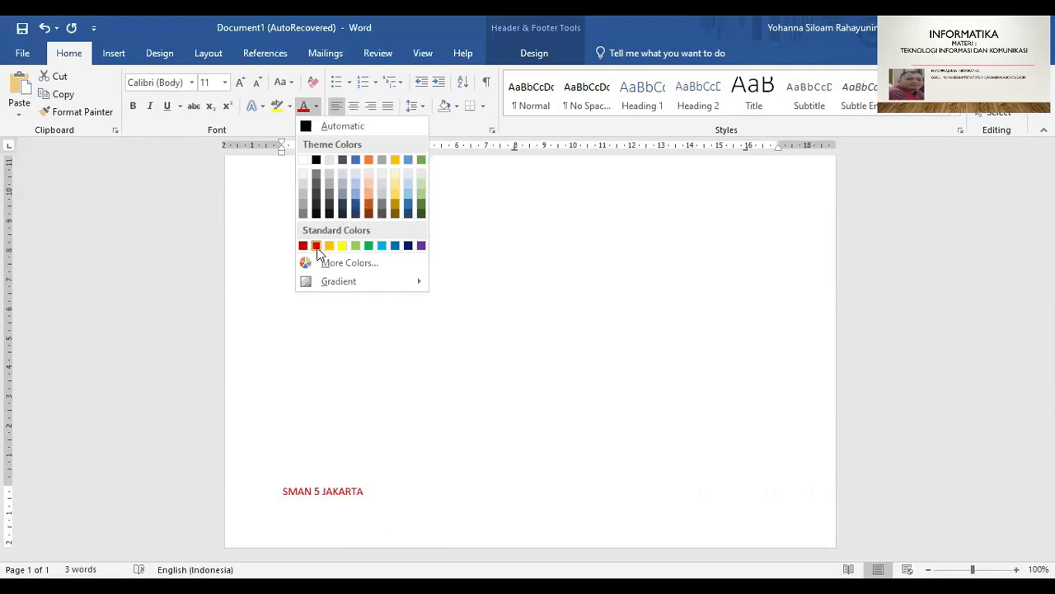
left_click(369, 211)
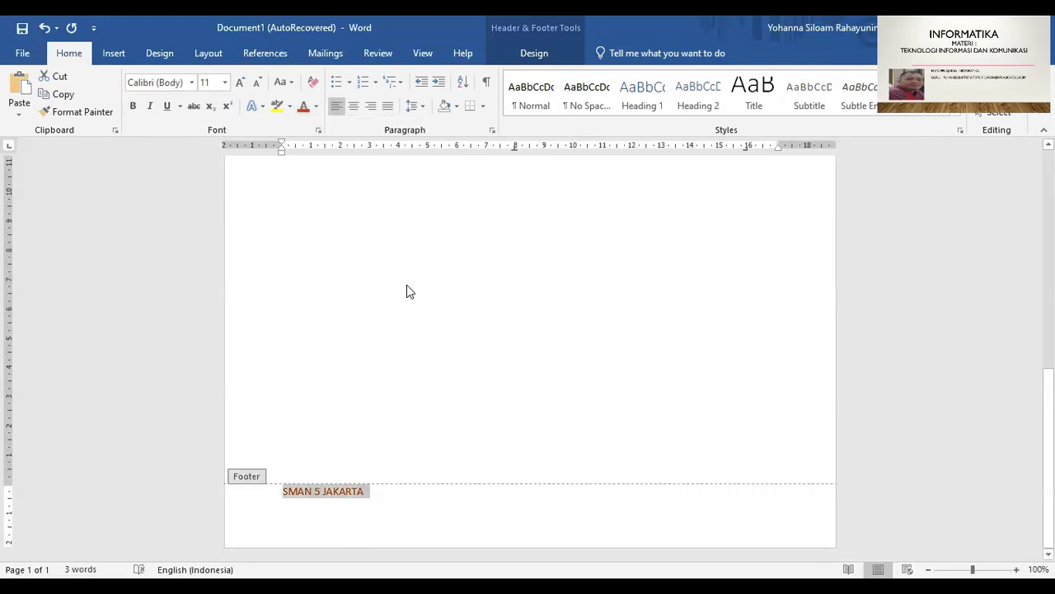
Set the footer text to font size 14 and make it bold and italic
left_click(224, 85)
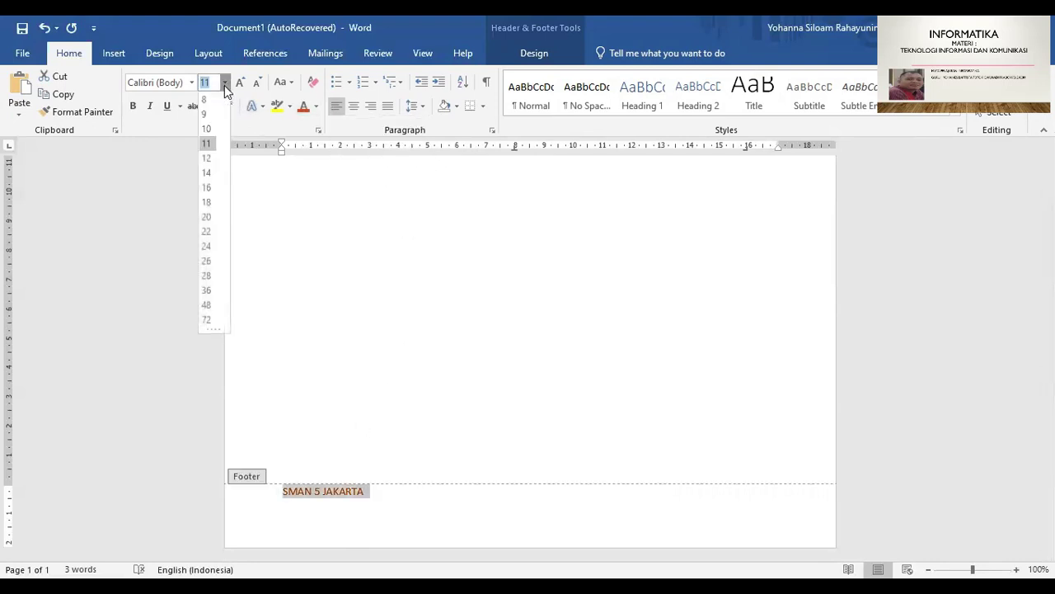
left_click(212, 173)
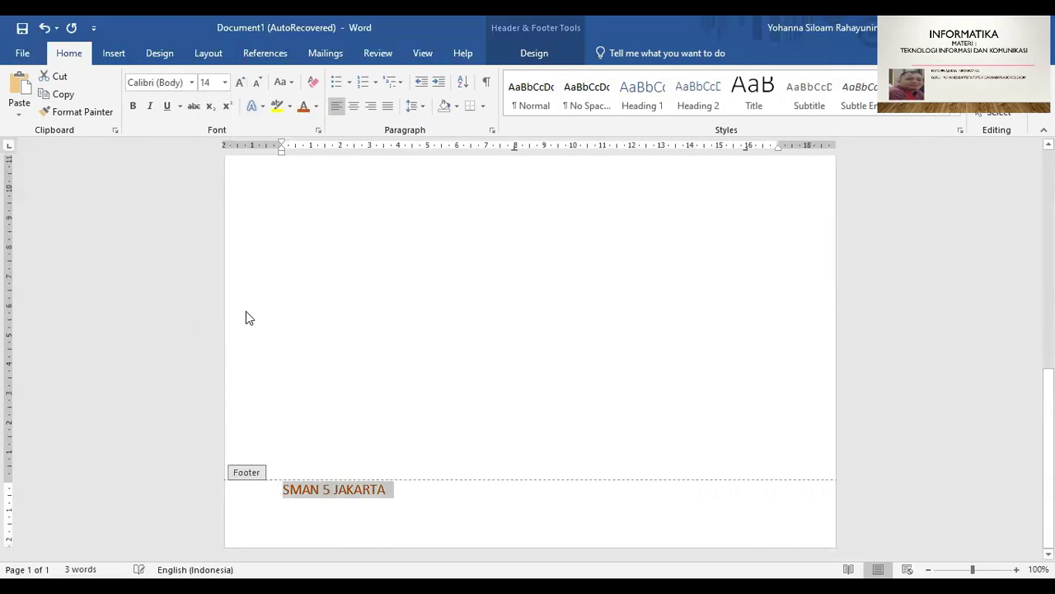
left_click(133, 107)
left_click(148, 106)
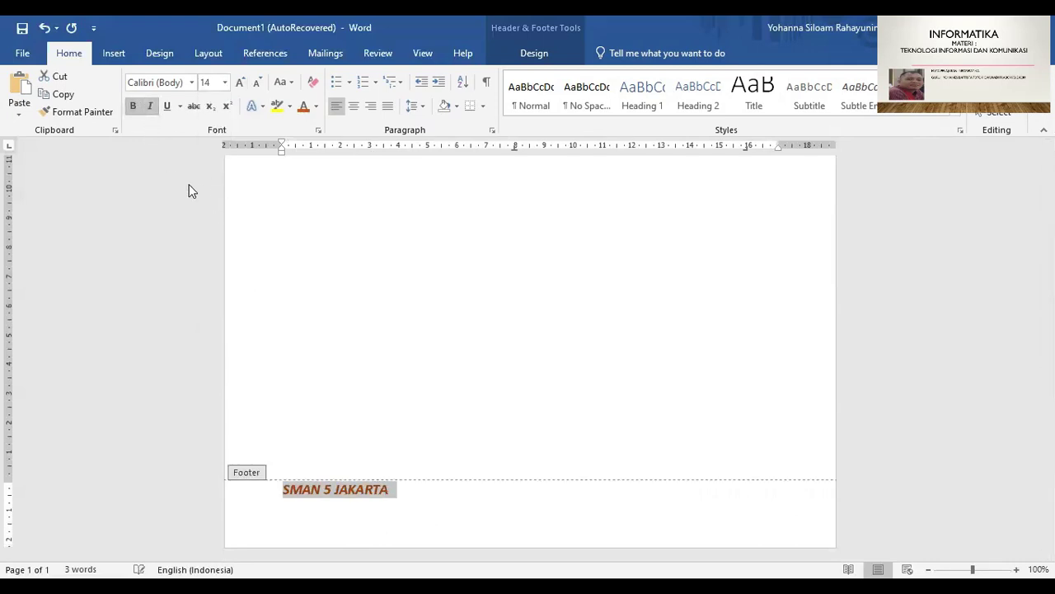
Add the word INFORMATIKA in front of SMAN 5 JAKARTA, close the footer and check it on the page
left_click(404, 492)
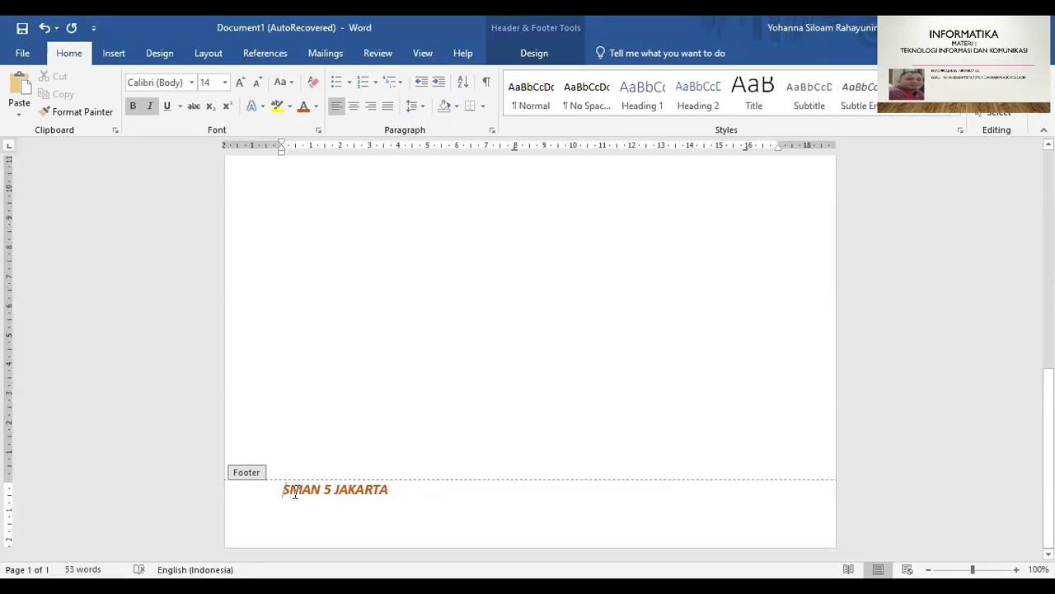
type("INFORMAT")
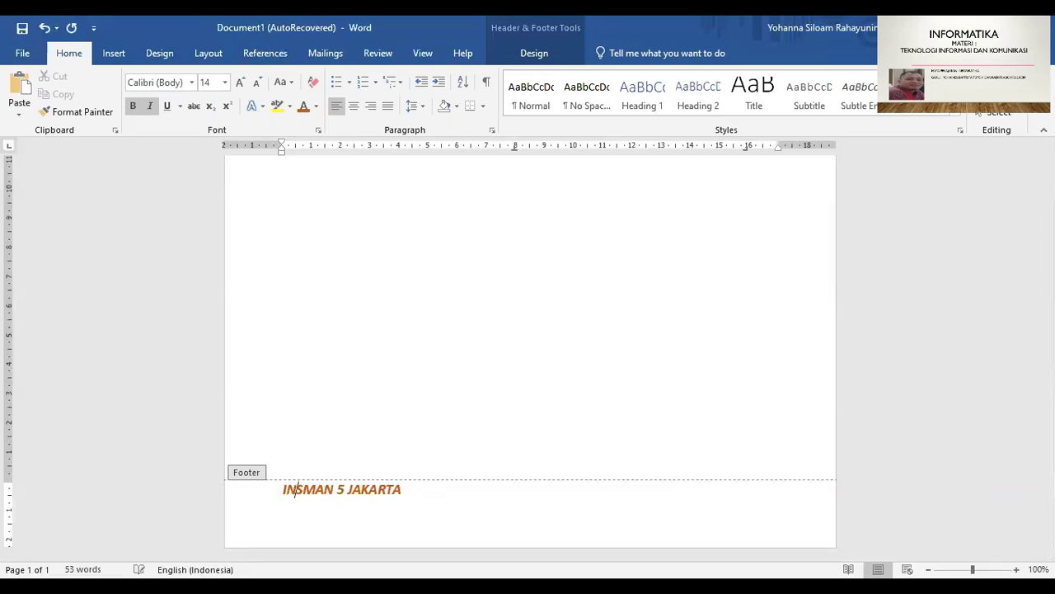
type("IKA")
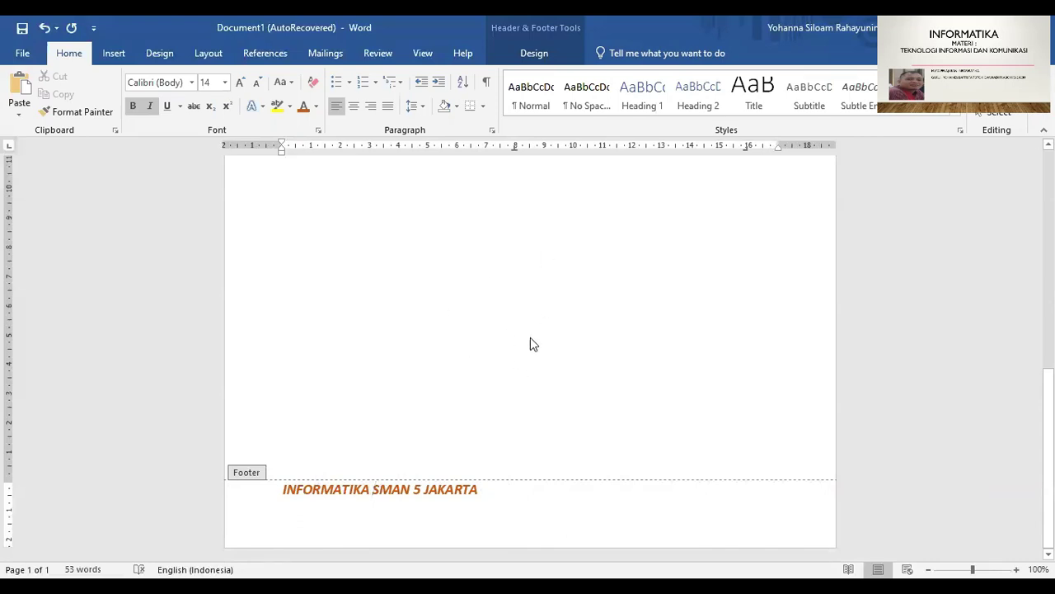
left_click(506, 501)
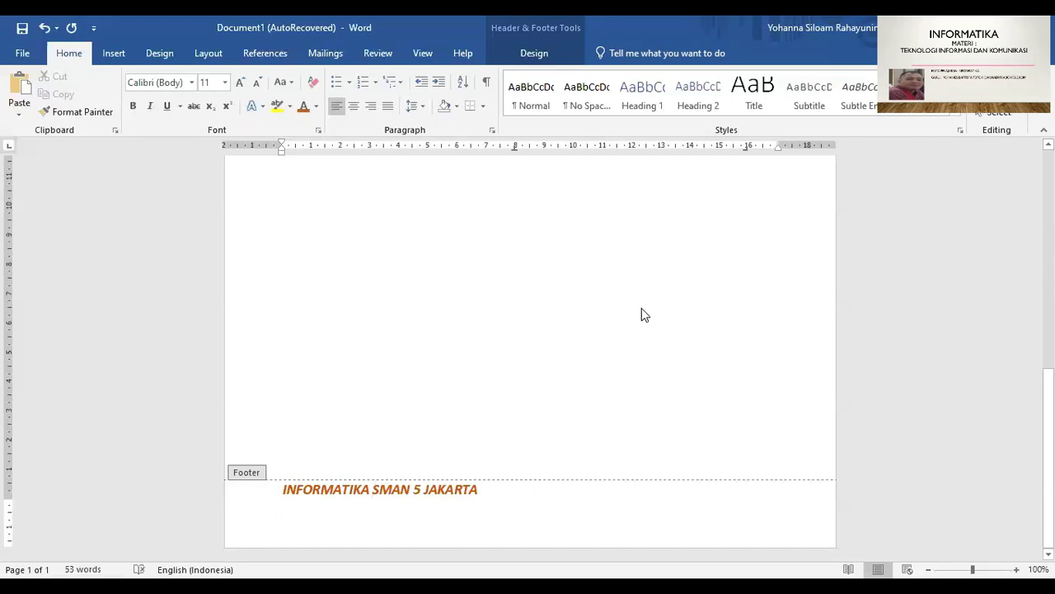
double_click(528, 312)
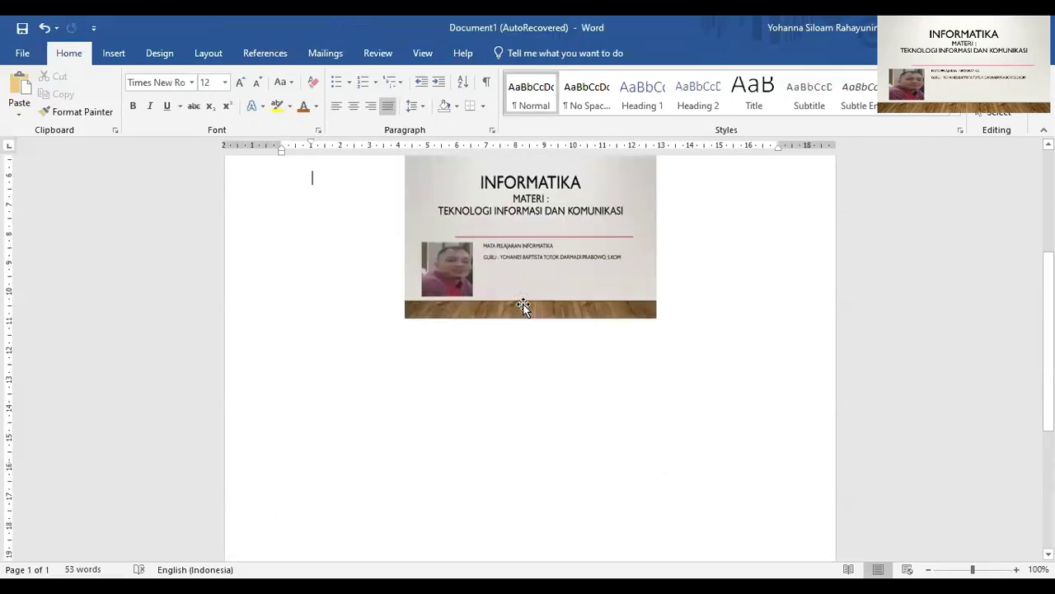
scroll(585, 445, "down", 3)
scroll(582, 449, "down", 1)
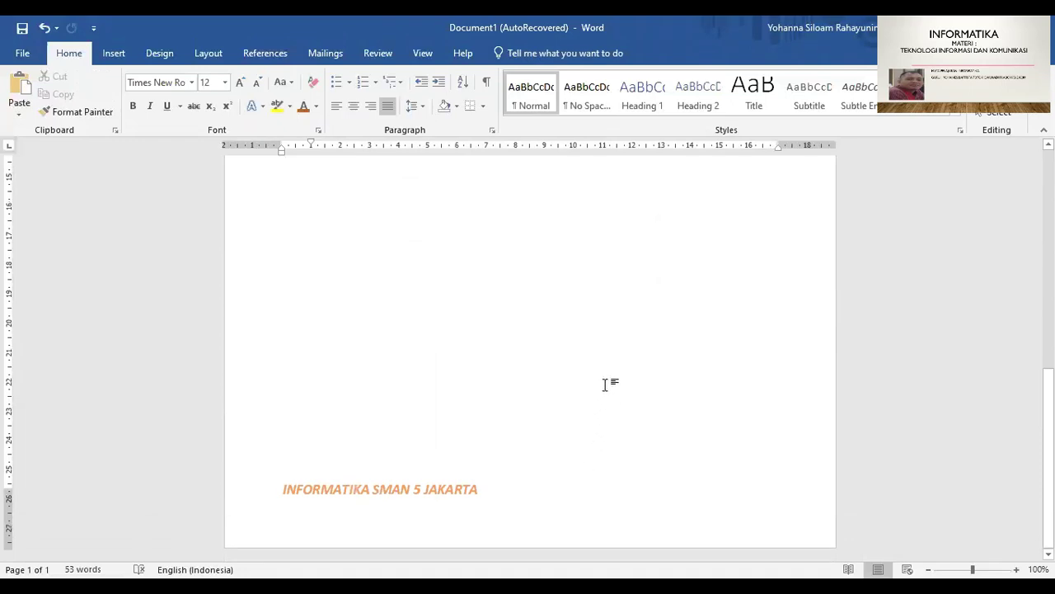
Extend the document onto a second page, check the footer there and return to the start of the document
key("ctrl+z")
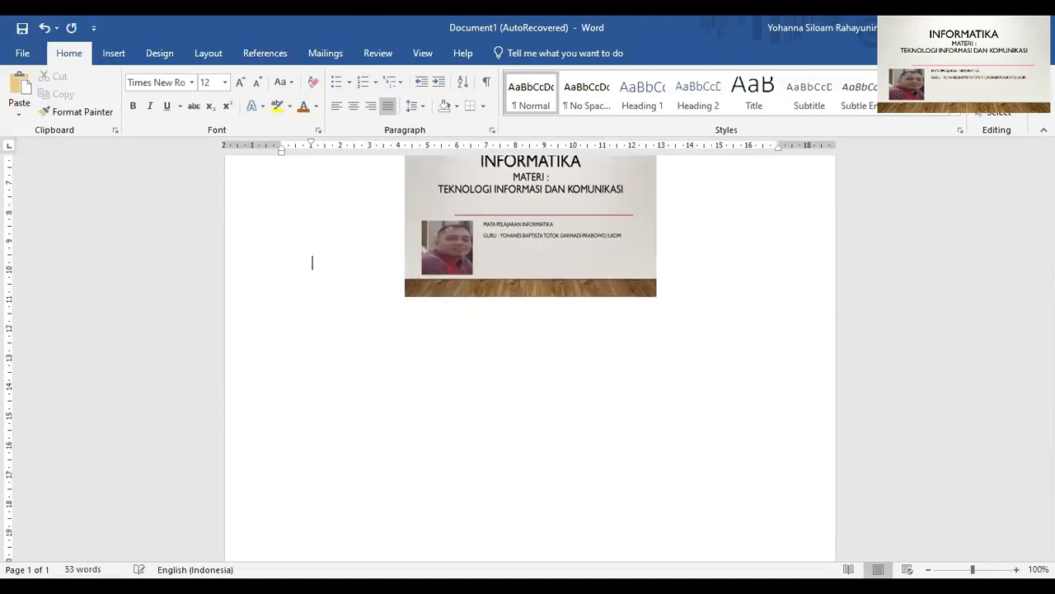
key("ctrl+Return")
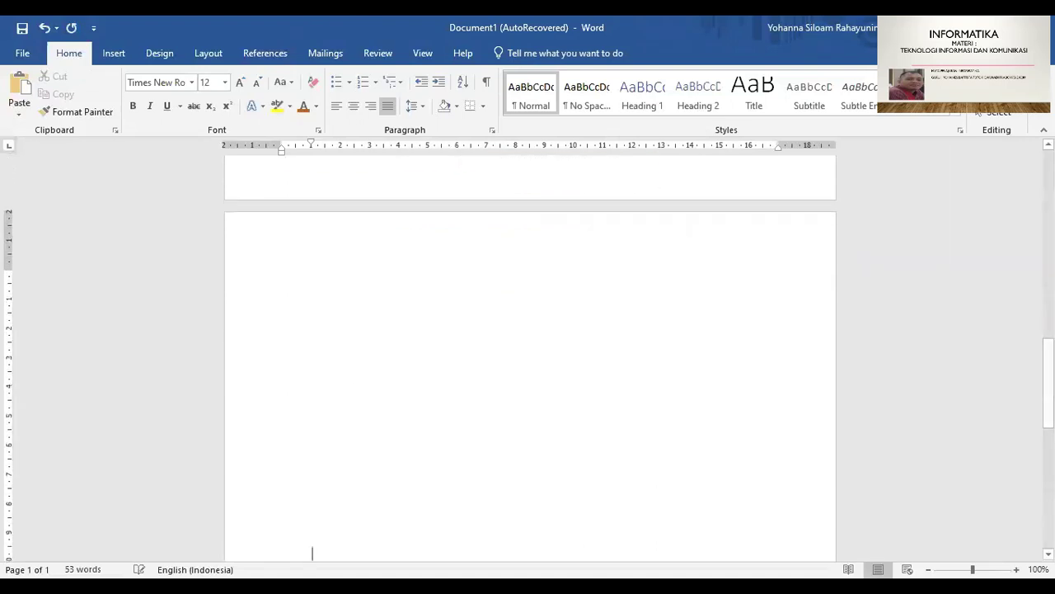
scroll(652, 325, "down", 5)
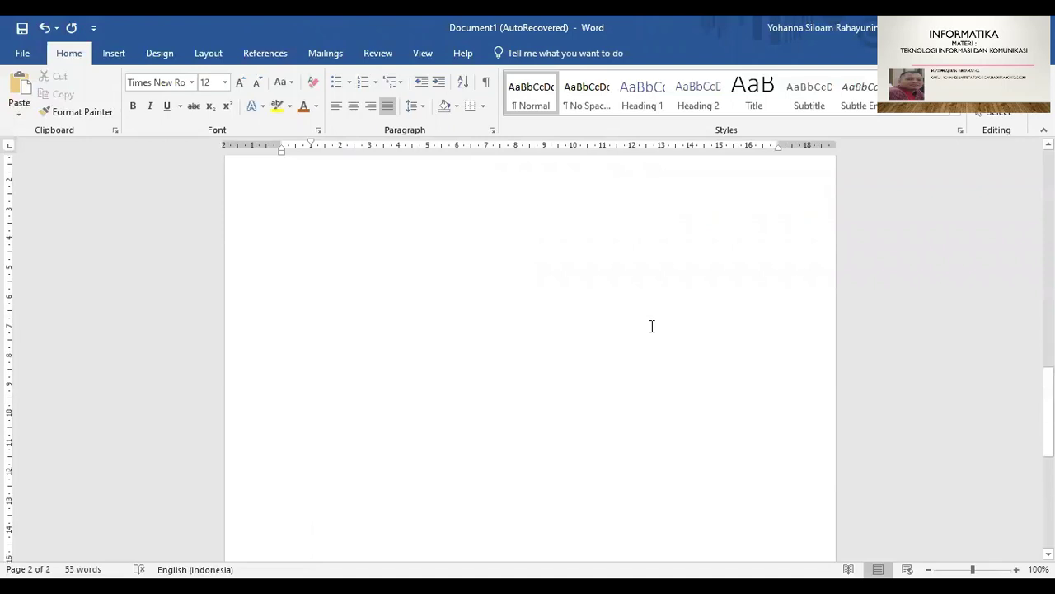
scroll(652, 325, "down", 4)
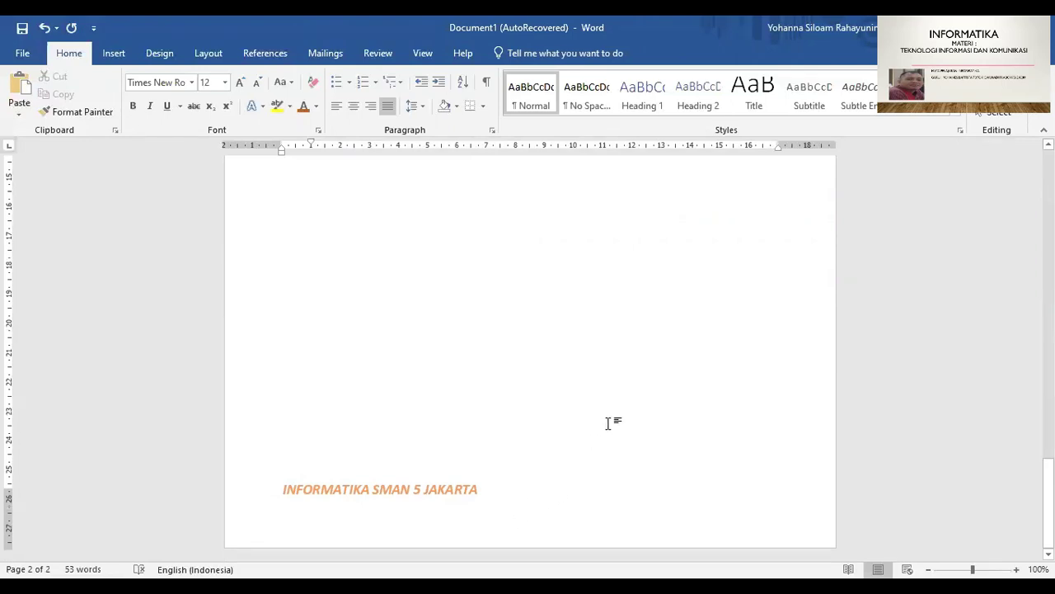
scroll(608, 422, "up", 8)
scroll(608, 423, "up", 10)
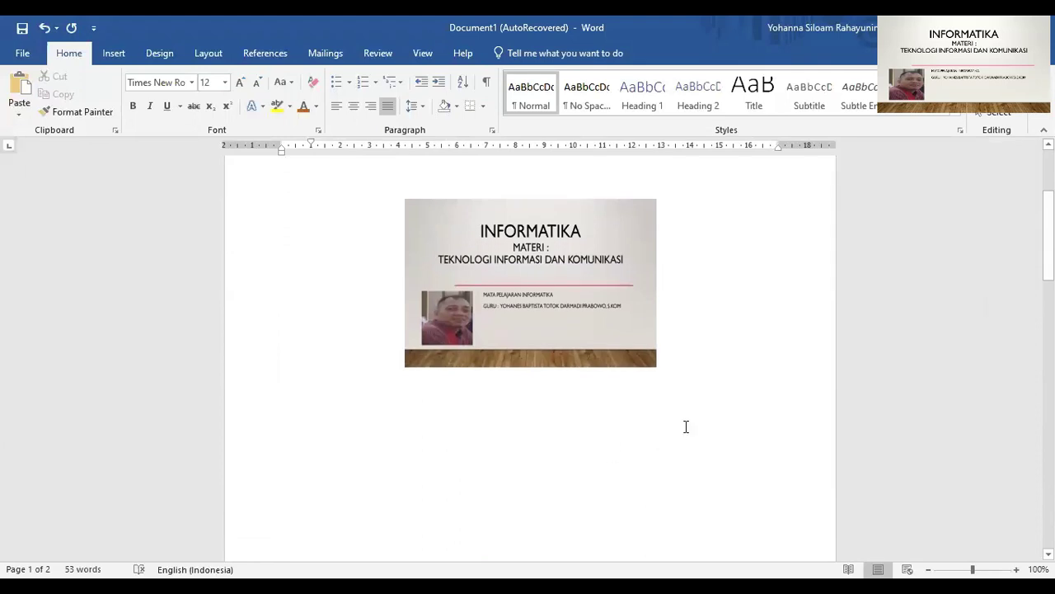
scroll(690, 420, "up", 3)
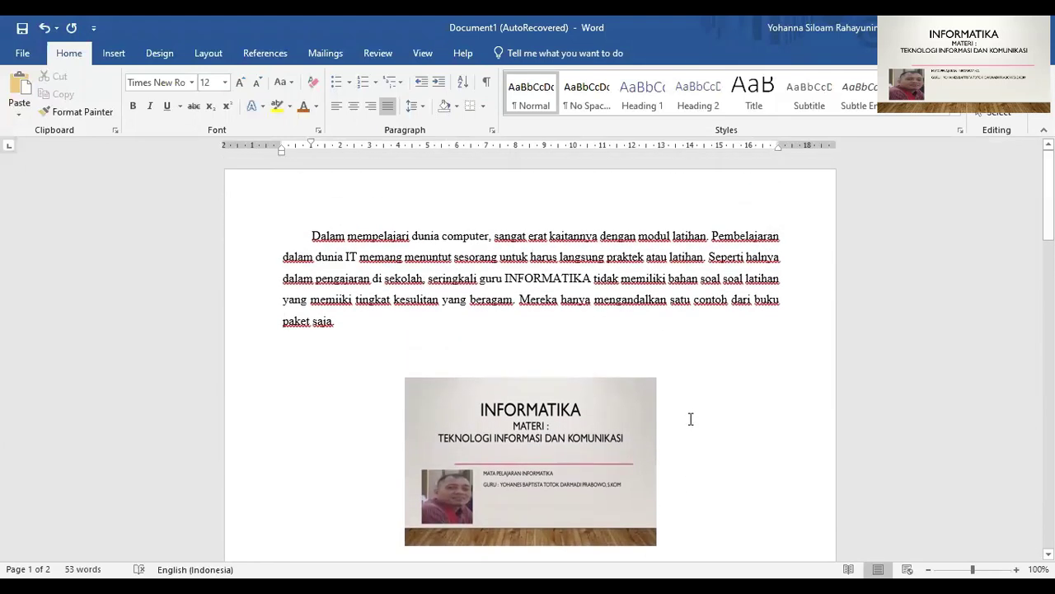